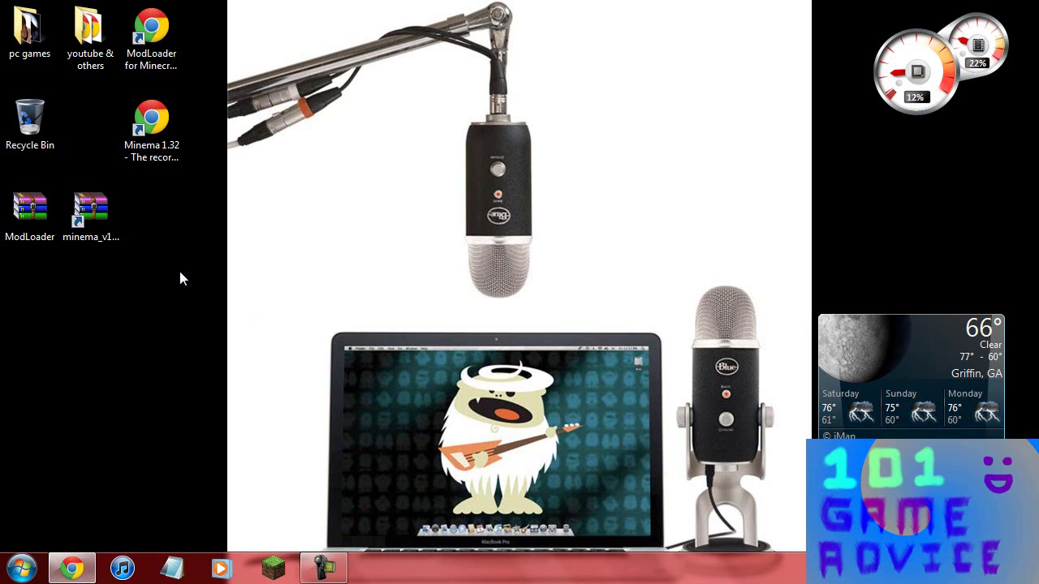
click(110, 227)
click(441, 375)
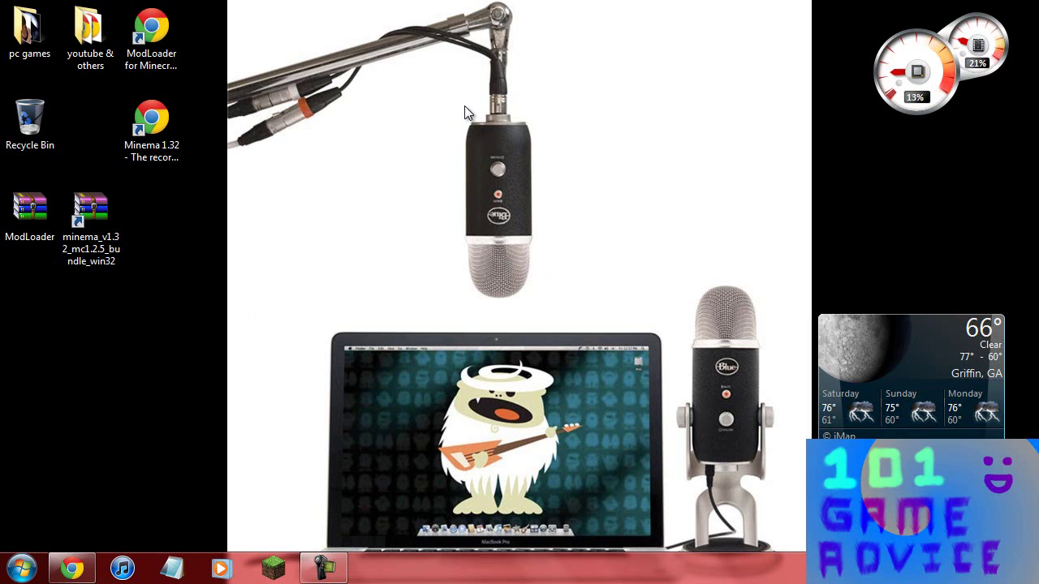
drag(461, 112, 550, 310)
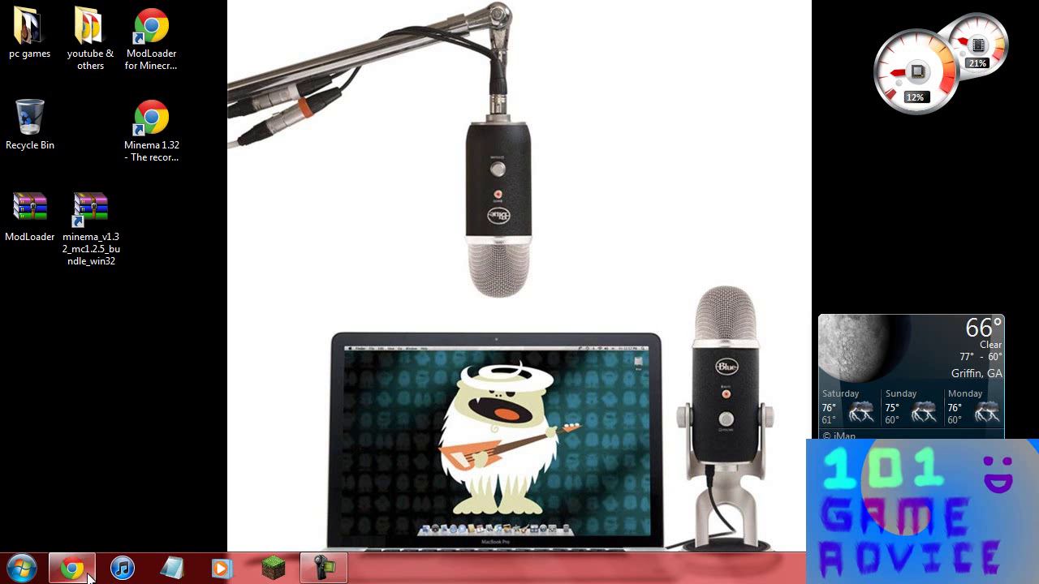
Switch to Chrome and open the ModLoader for Minecraft 1.2.5 download link, closing the adf.ly page it leads to.
mouse_move(72, 569)
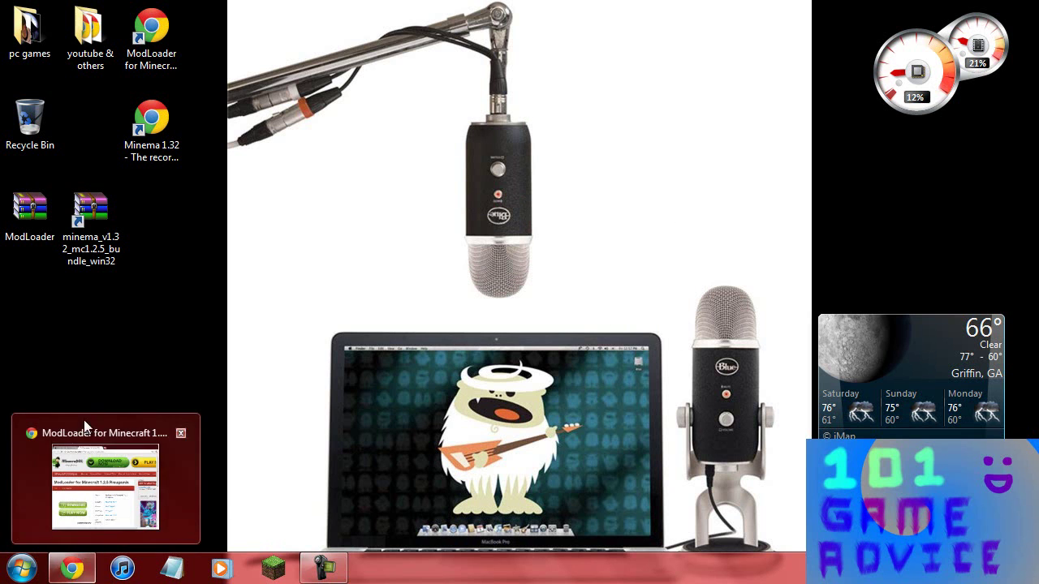
click(73, 568)
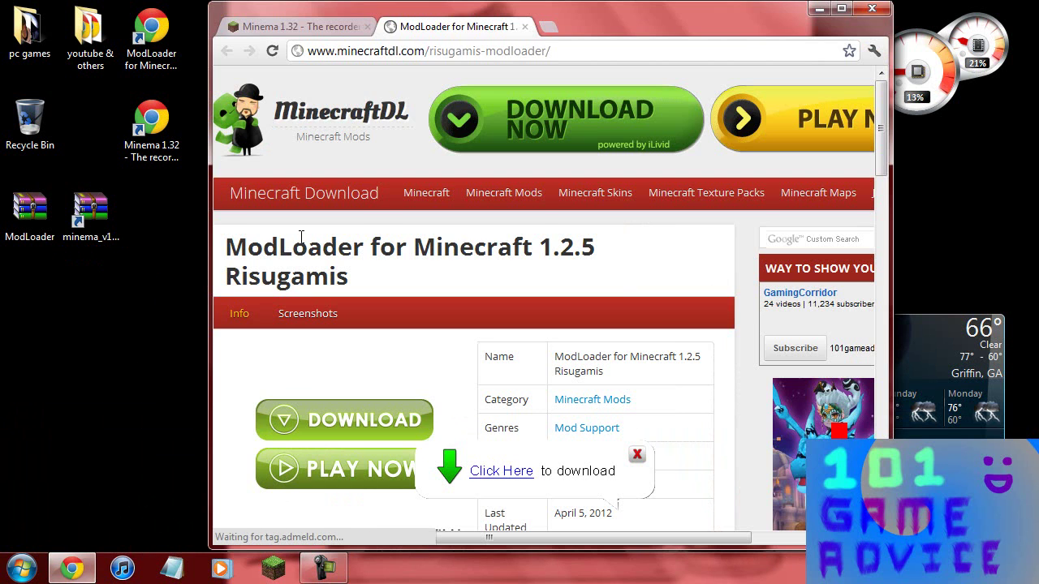
click(843, 9)
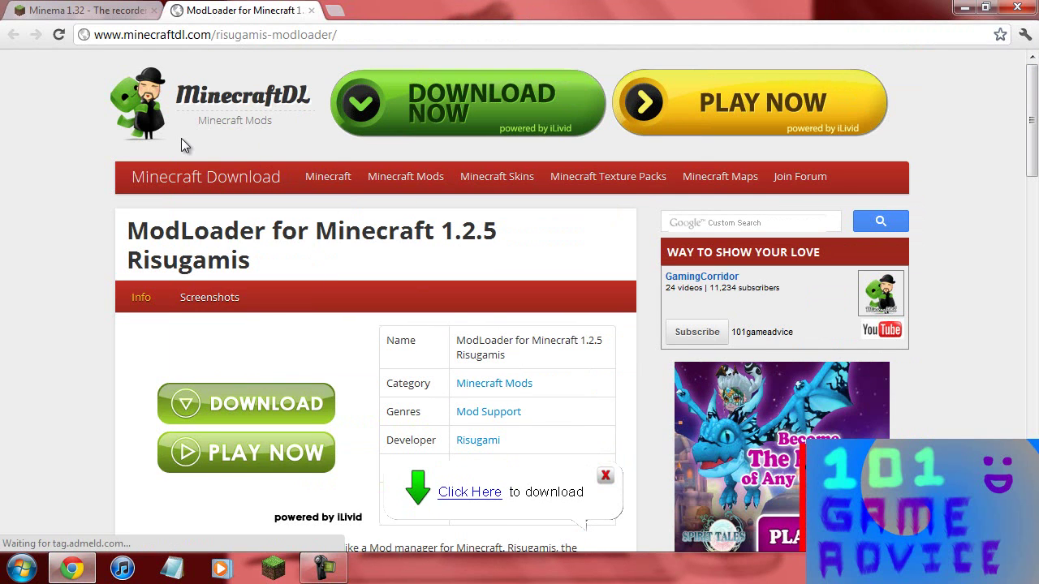
scroll(333, 213, down, 8)
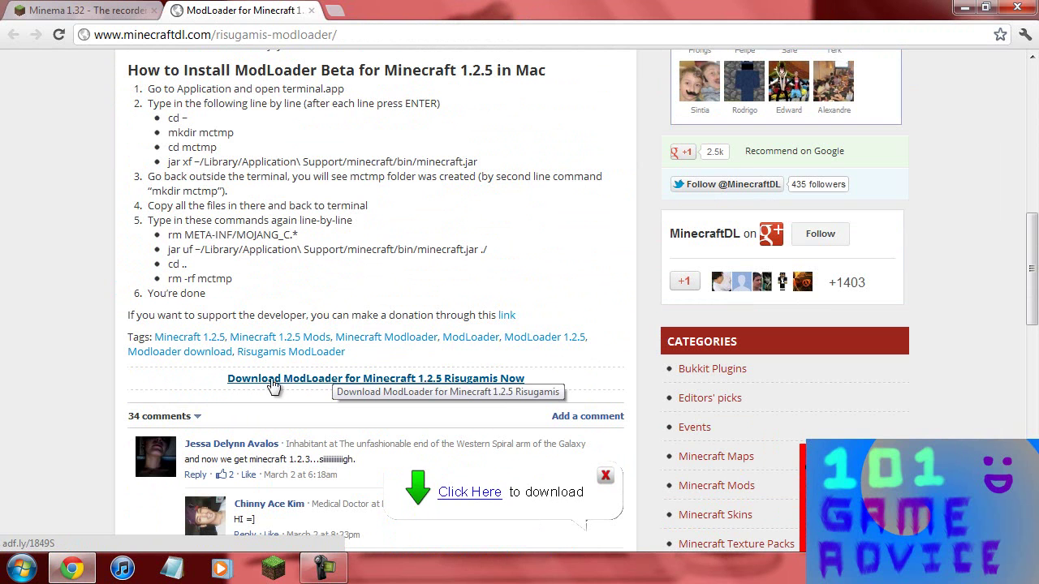
click(462, 382)
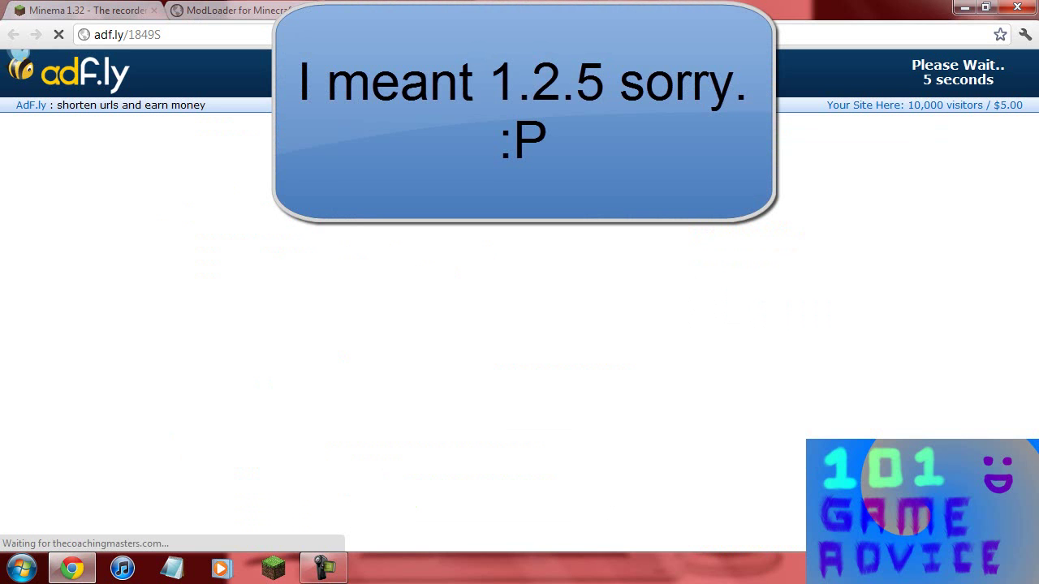
key(ctrl+w)
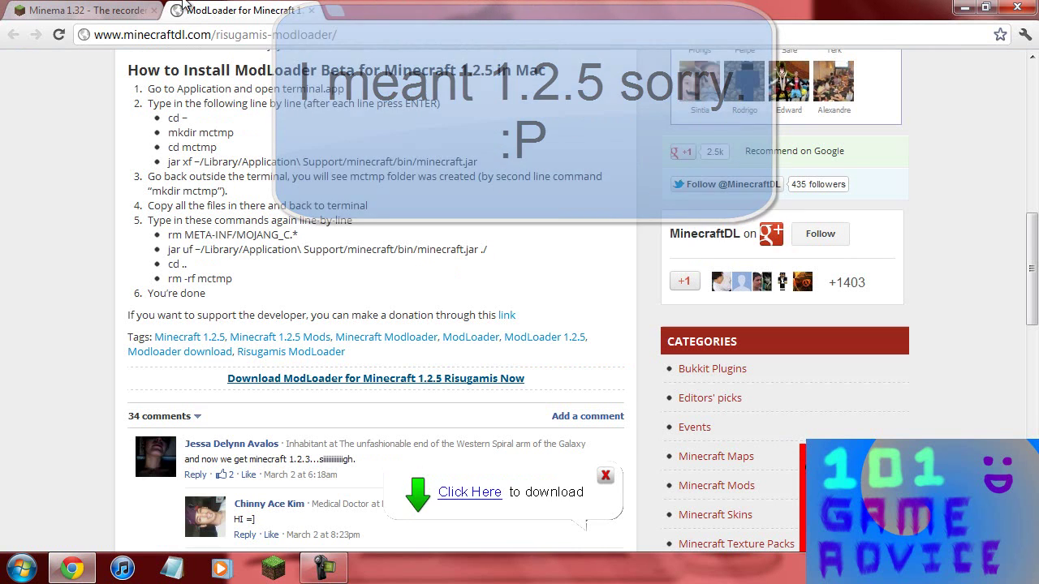
Look through the introduction and example videos in the Minema 1.32 forum topic.
key(ctrl+shift+Tab)
scroll(324, 302, down, 3)
scroll(324, 303, down, 10)
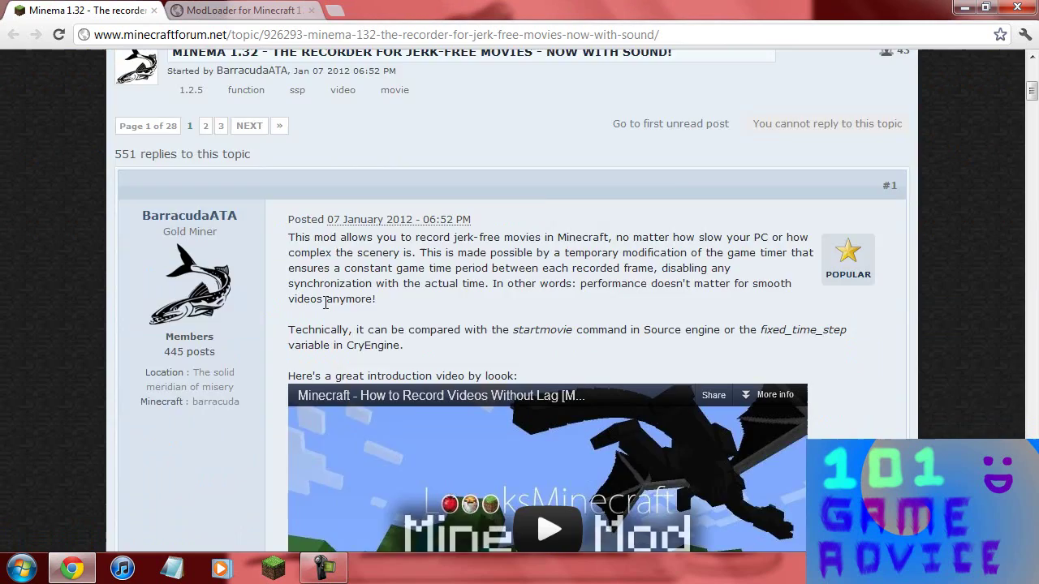
scroll(324, 311, down, 11)
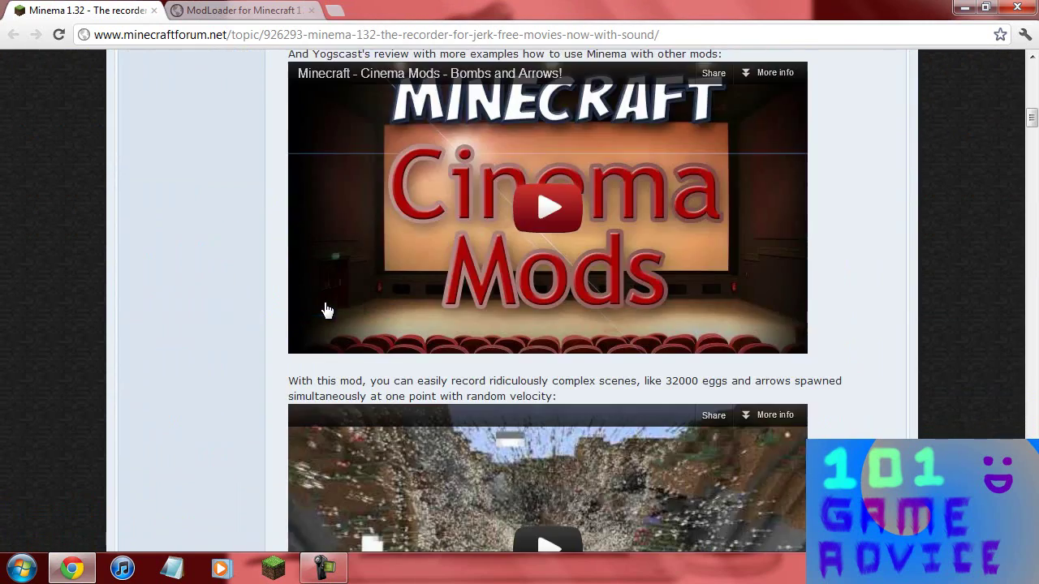
scroll(513, 330, down, 1)
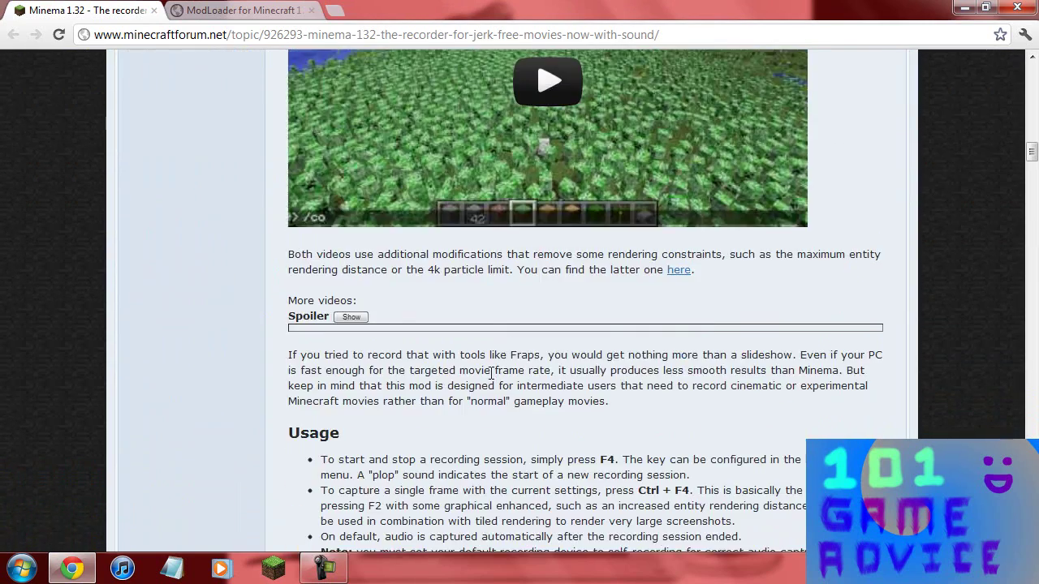
scroll(492, 378, up, 11)
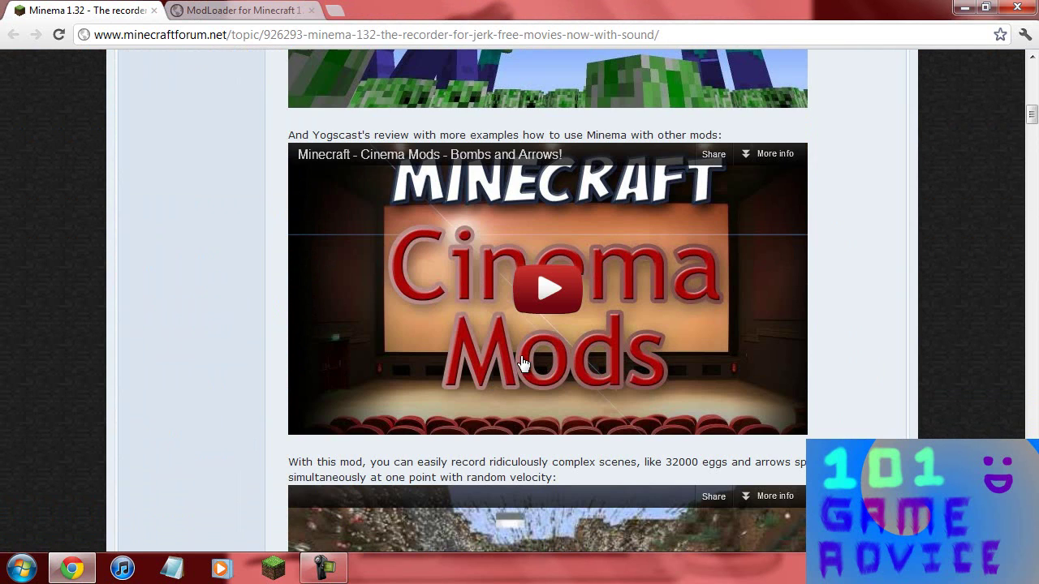
scroll(503, 366, up, 6)
scroll(513, 352, down, 12)
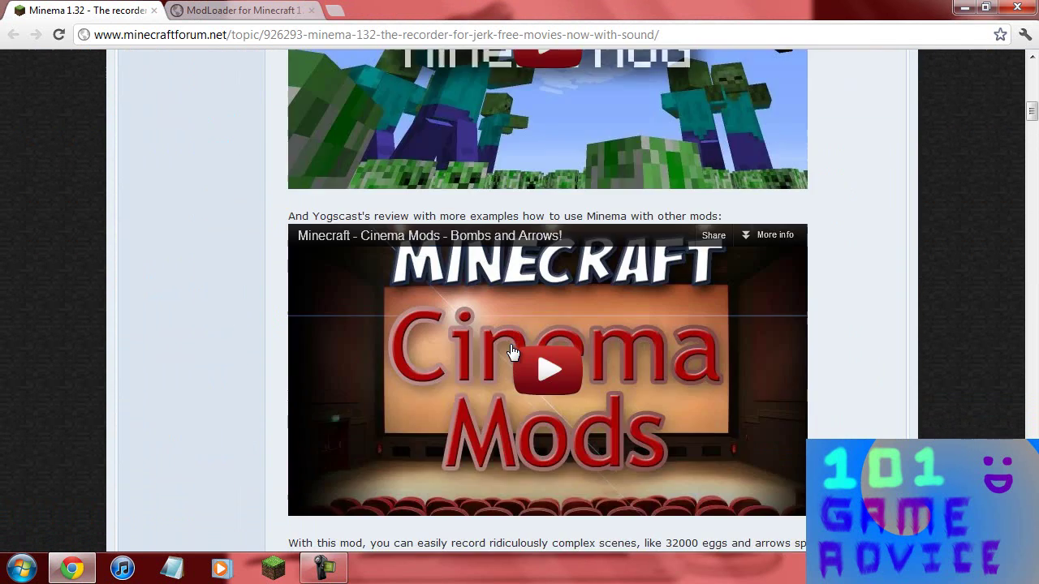
scroll(513, 352, down, 2)
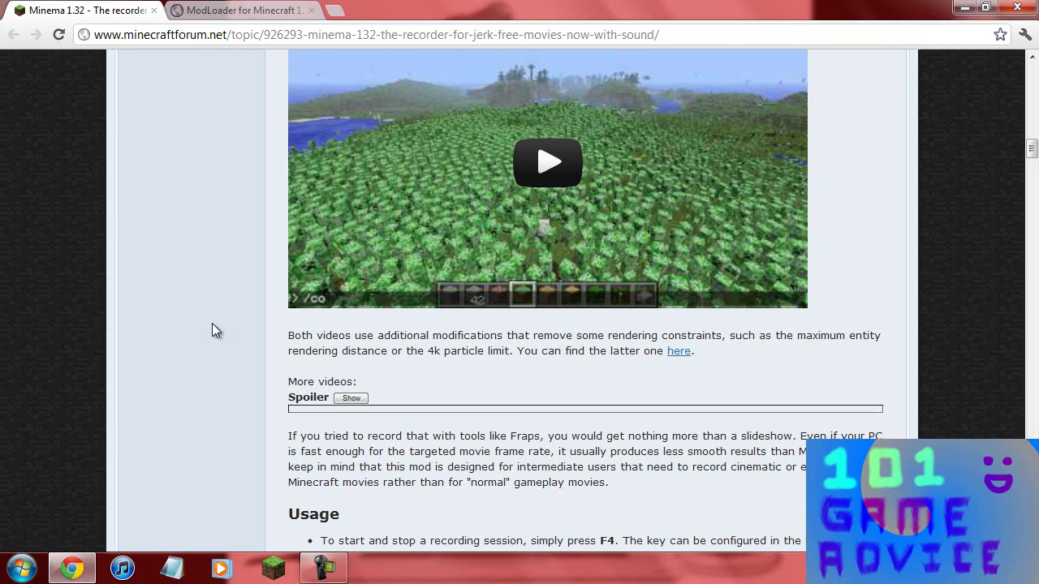
Open the Minema v1.32 x264 bundle download link for Windows, and return to the forum topic before minimizing the browser.
scroll(212, 324, down, 3)
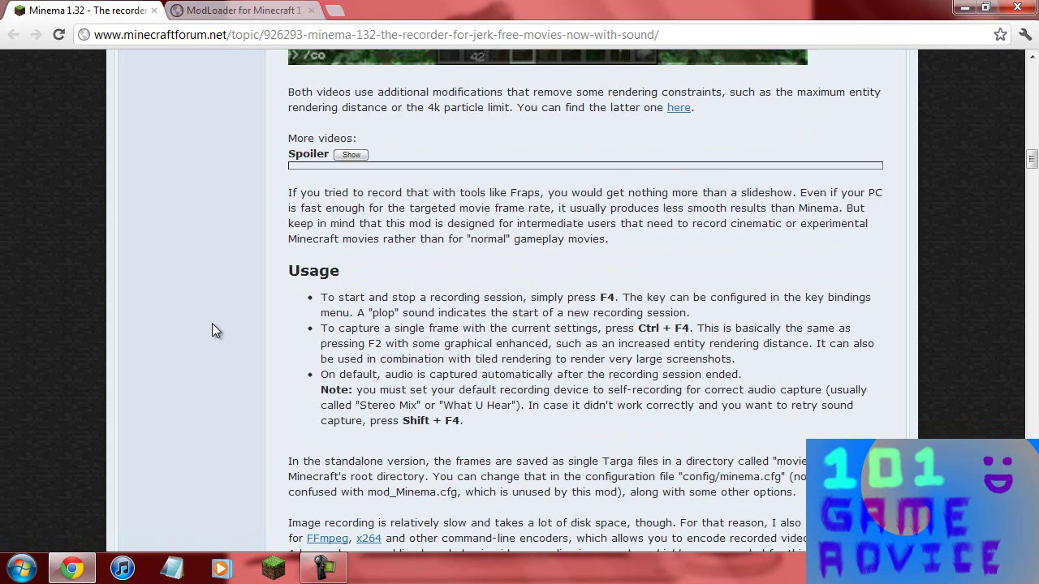
scroll(211, 324, down, 2)
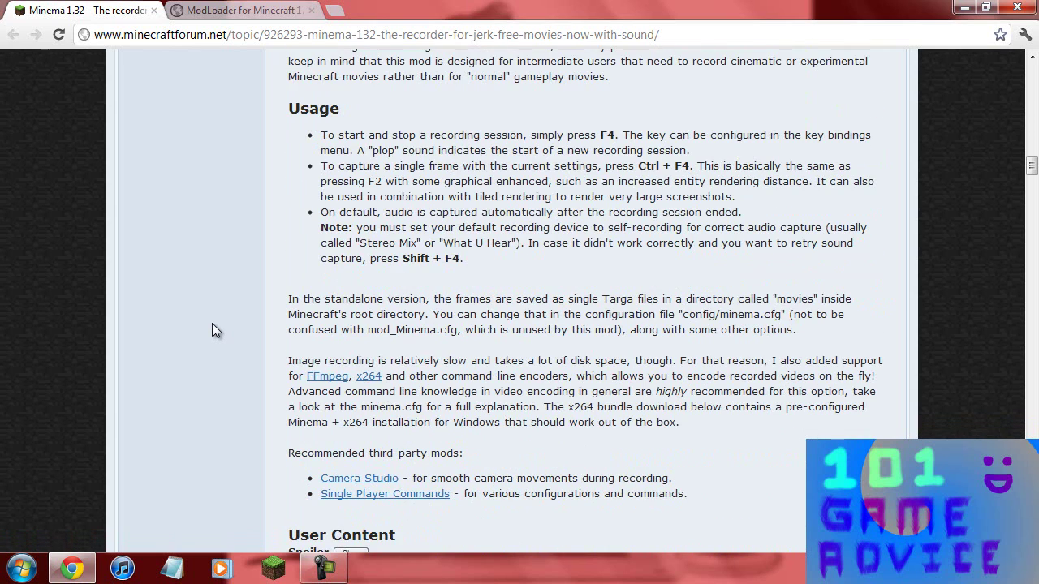
scroll(200, 329, down, 2)
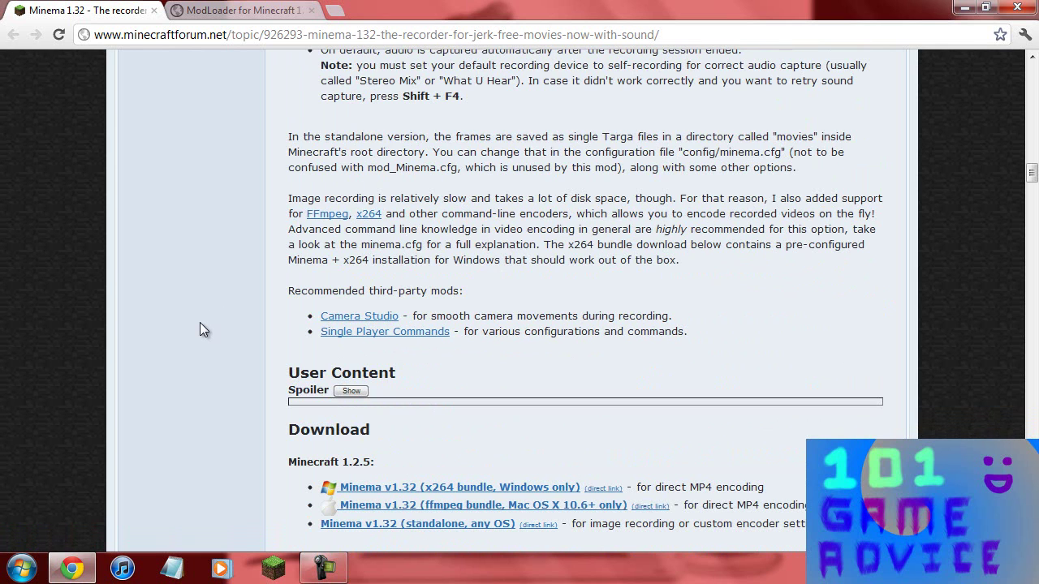
scroll(139, 319, down, 2)
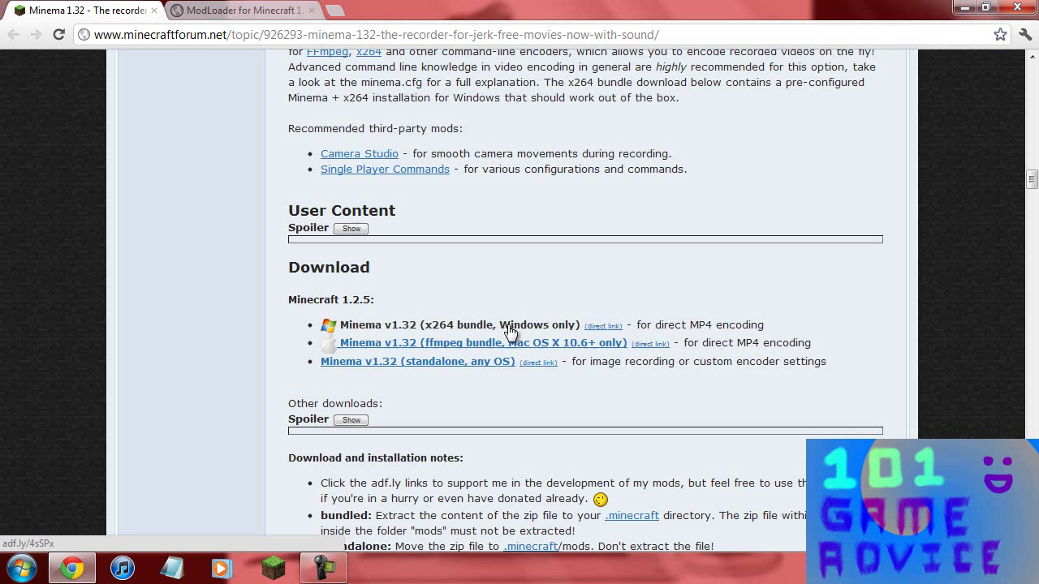
click(552, 325)
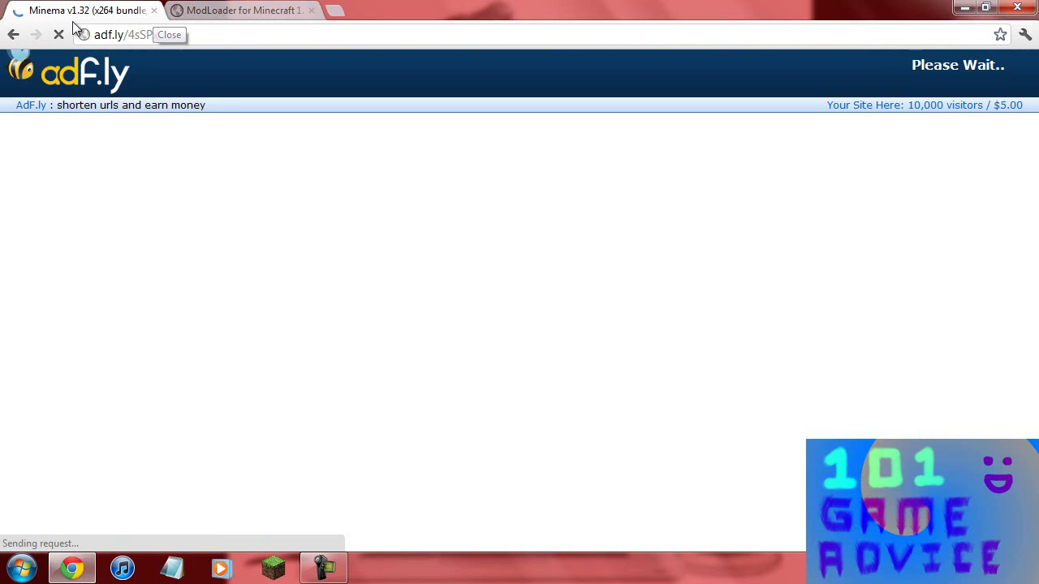
click(12, 37)
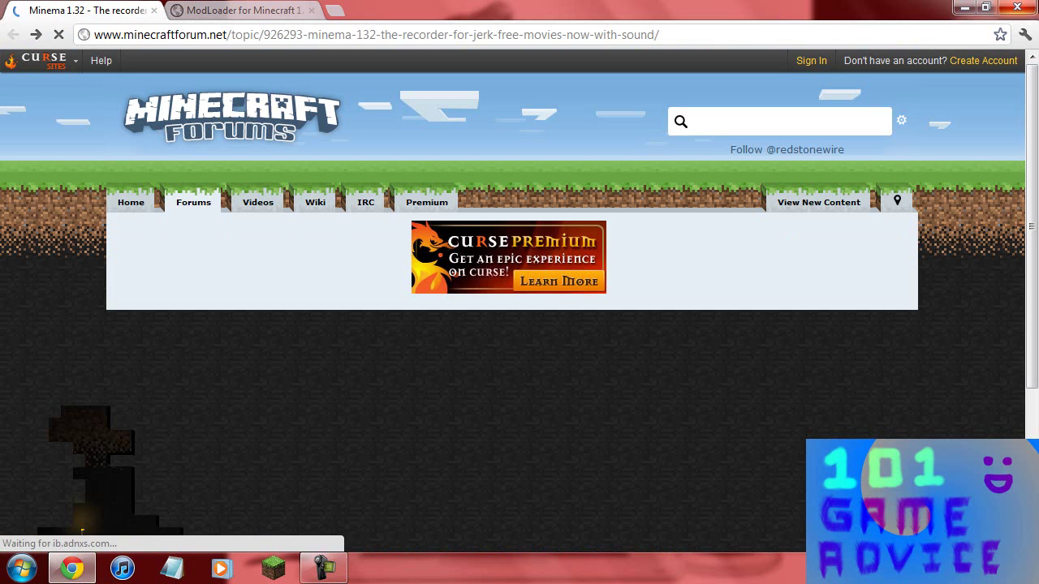
click(966, 7)
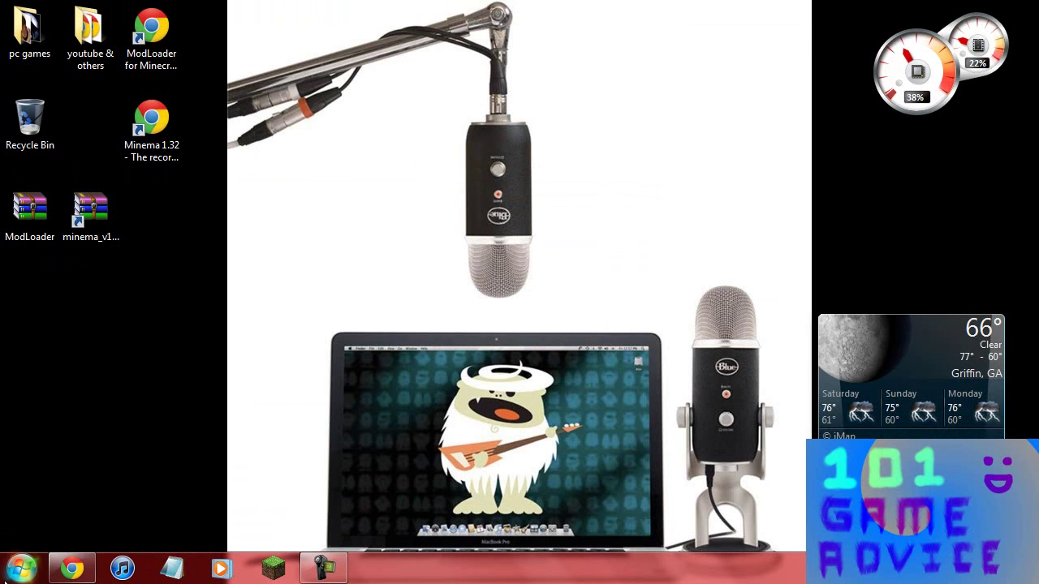
Open the .minecraft folder inside the %appdata% Roaming folder.
key(super)
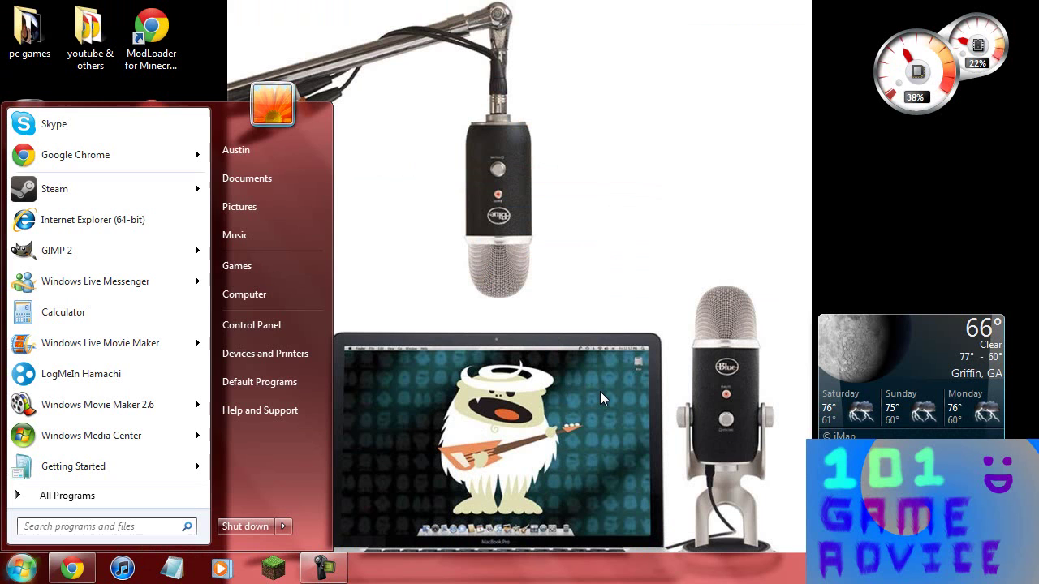
text(%)
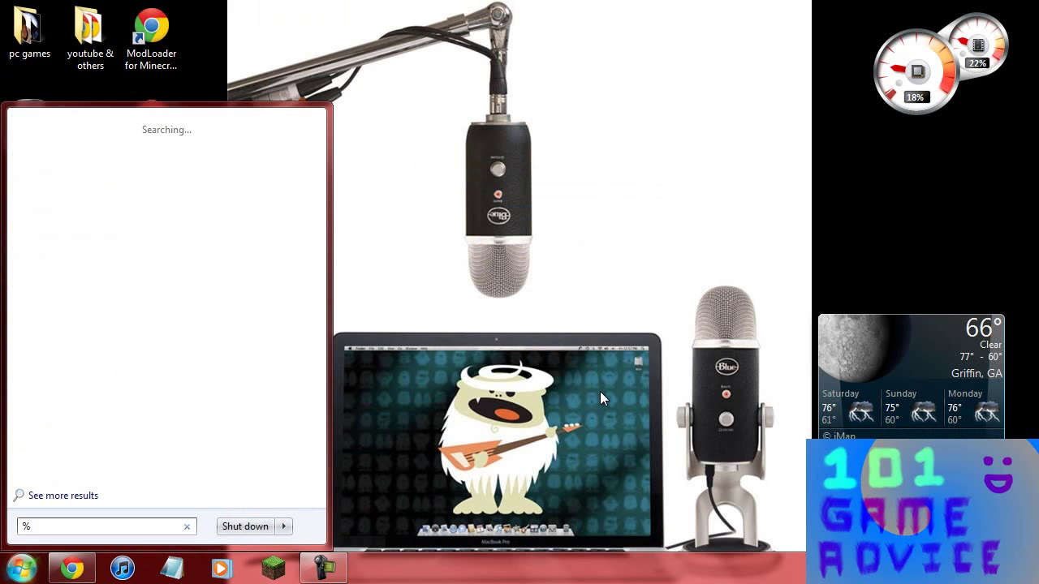
text(appdata%)
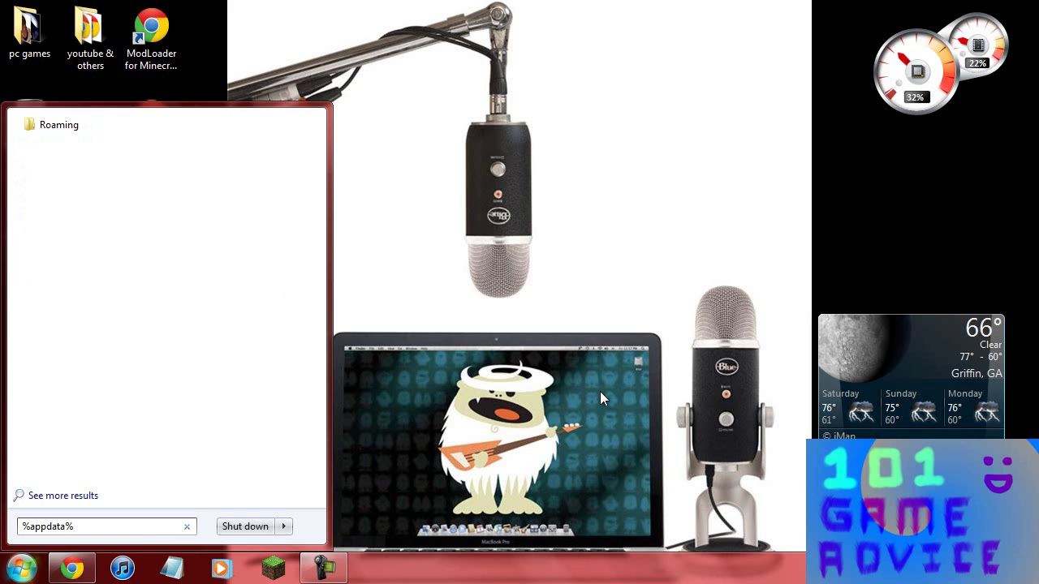
key(Return)
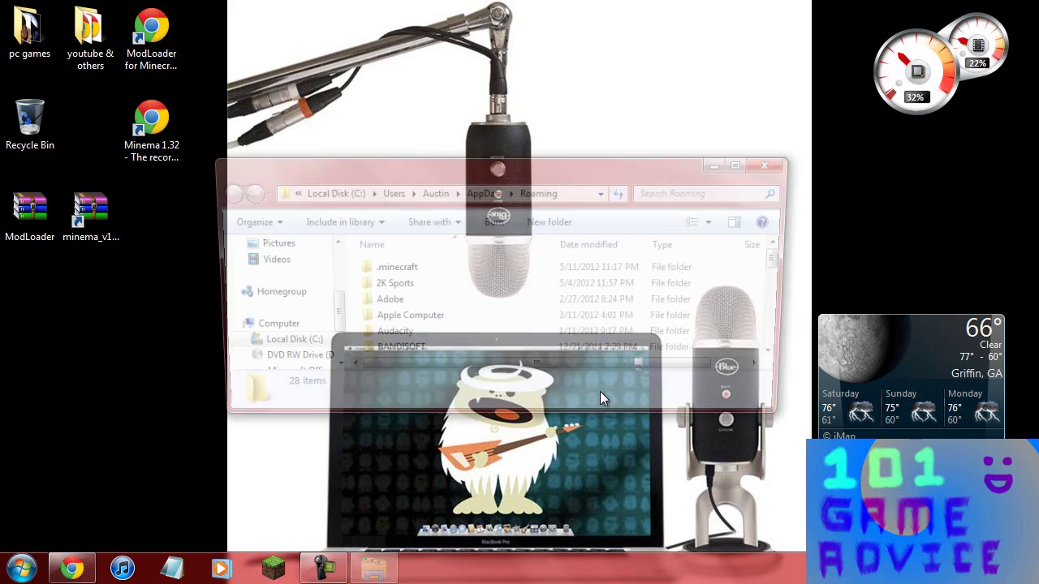
double_click(418, 269)
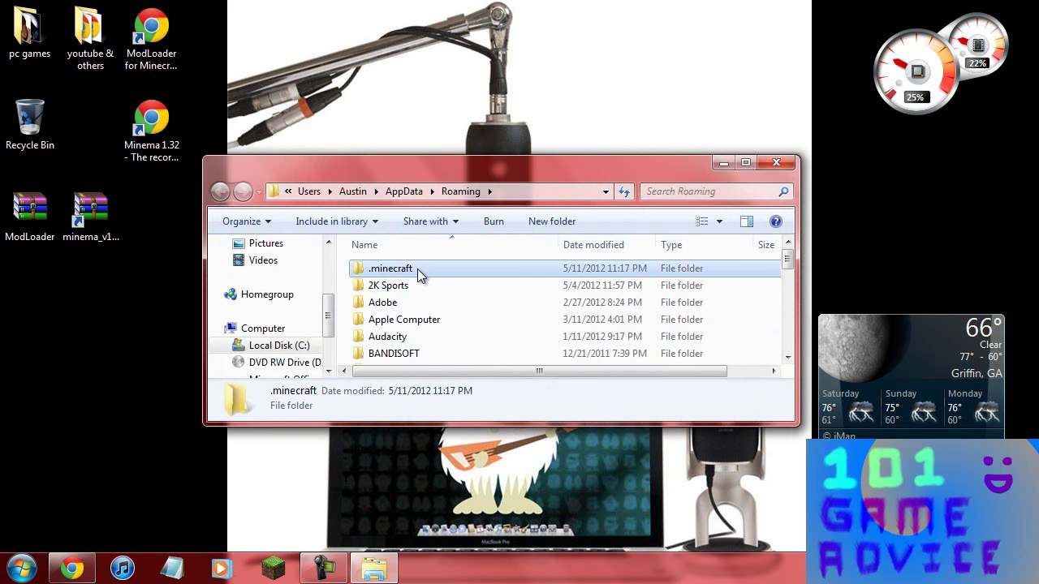
Go back to the Roaming folder and close its window.
click(219, 193)
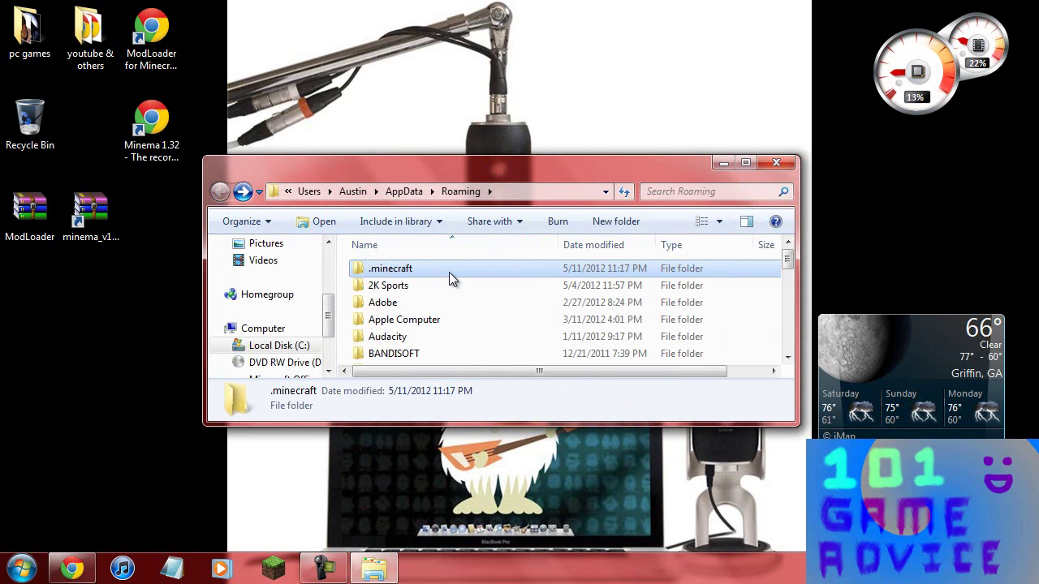
drag(449, 272, 532, 263)
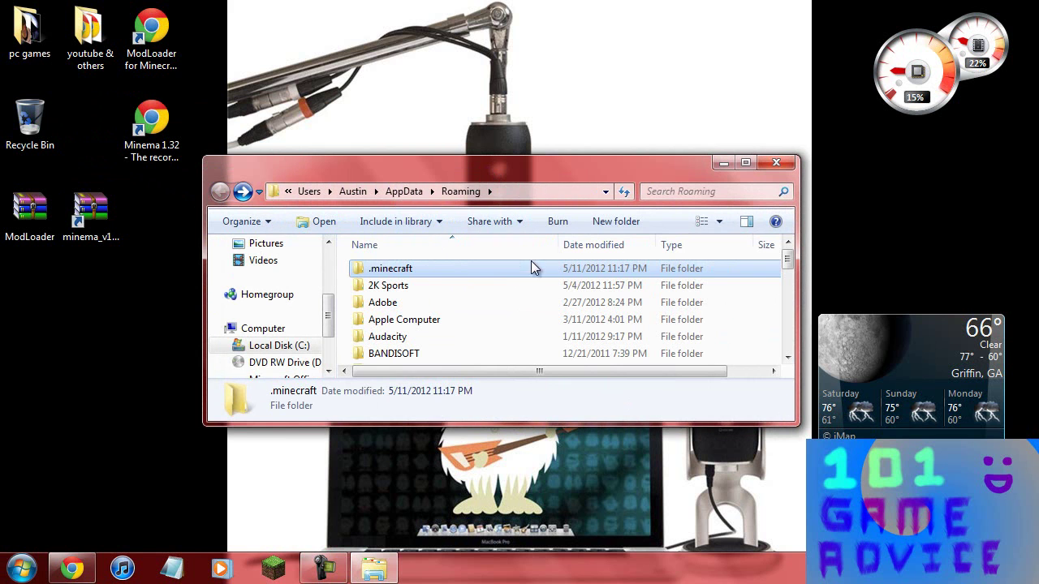
click(774, 165)
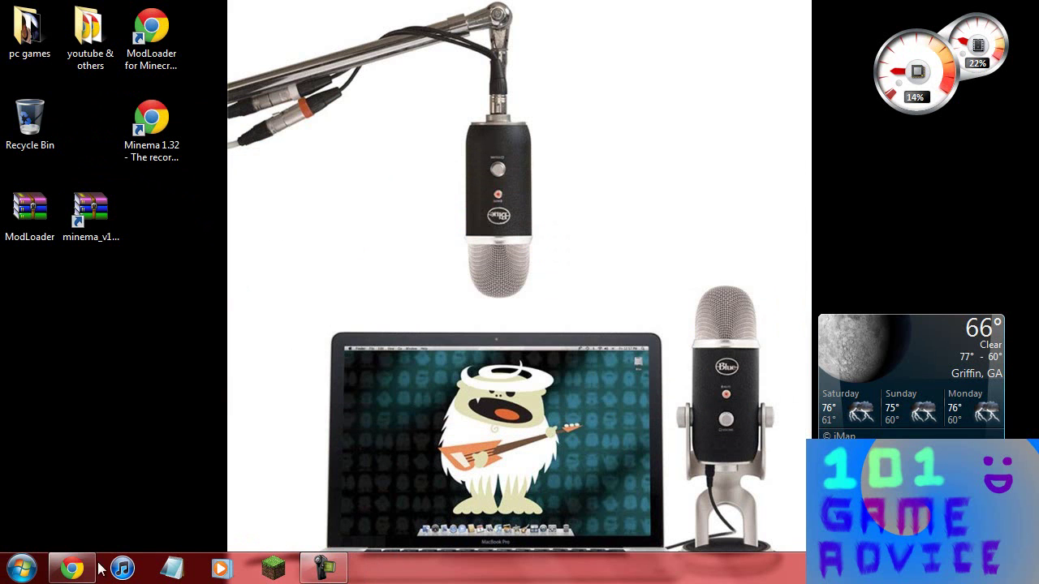
Run Minecraft past the security warning until its main menu loads, and close the game.
click(21, 568)
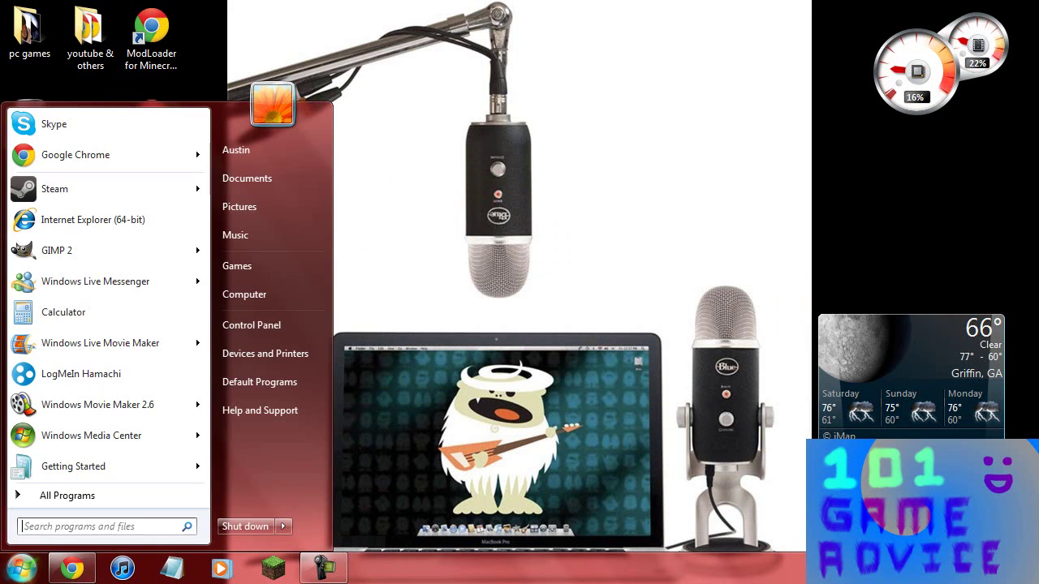
click(273, 569)
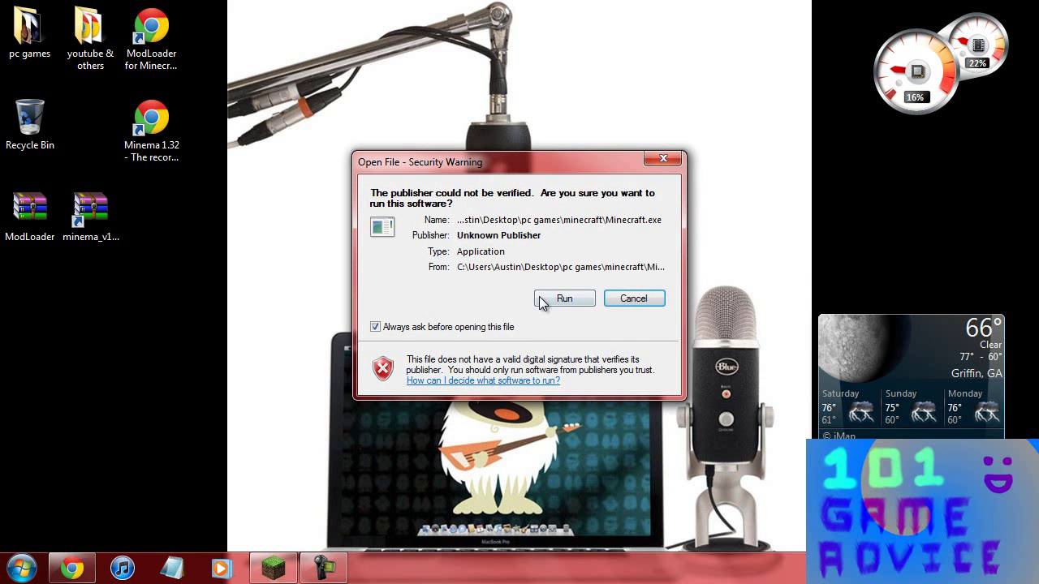
click(560, 299)
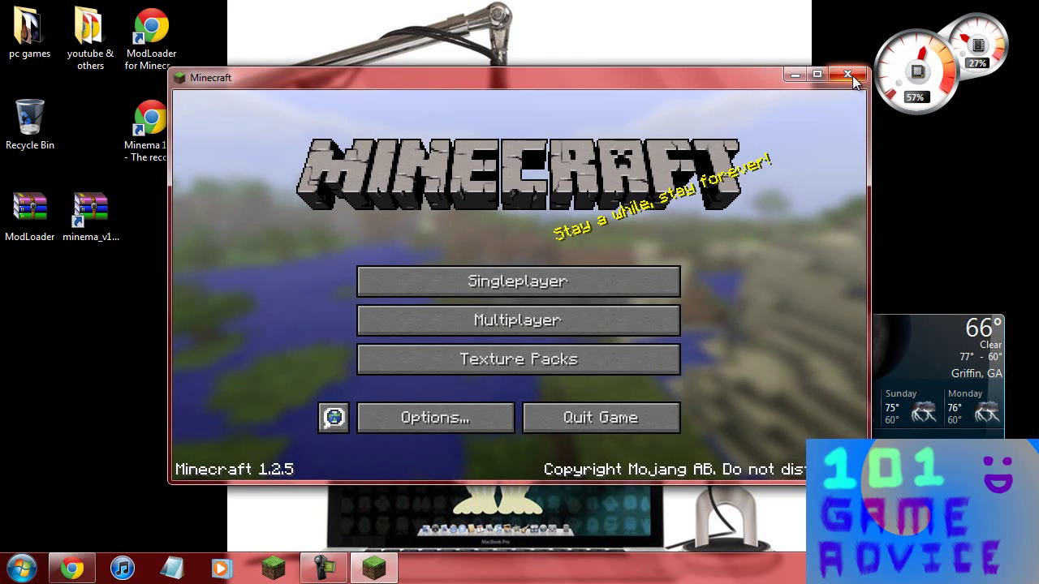
click(849, 75)
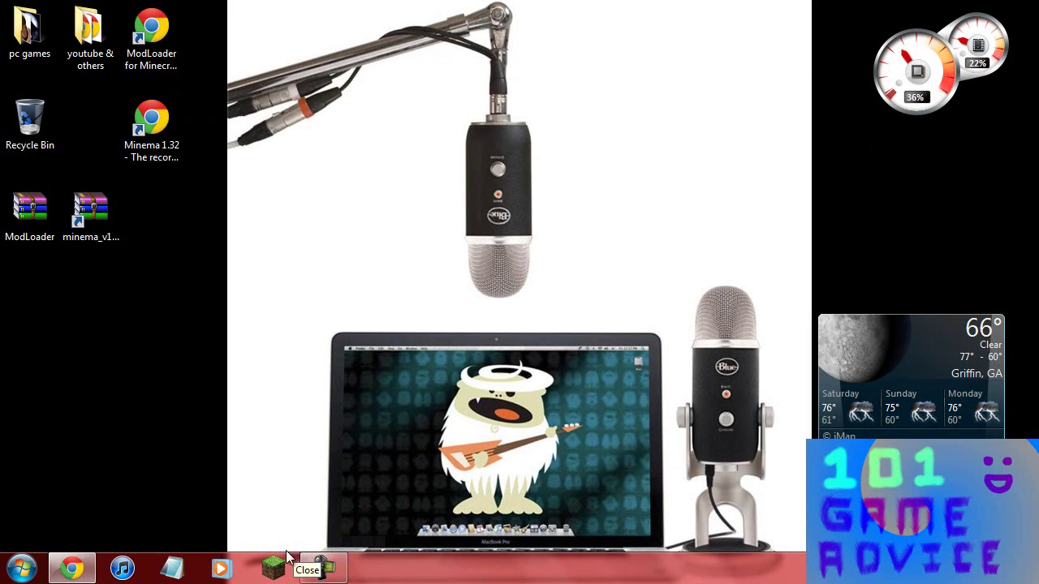
Open the bin folder inside .minecraft by way of %appdata%.
key(super)
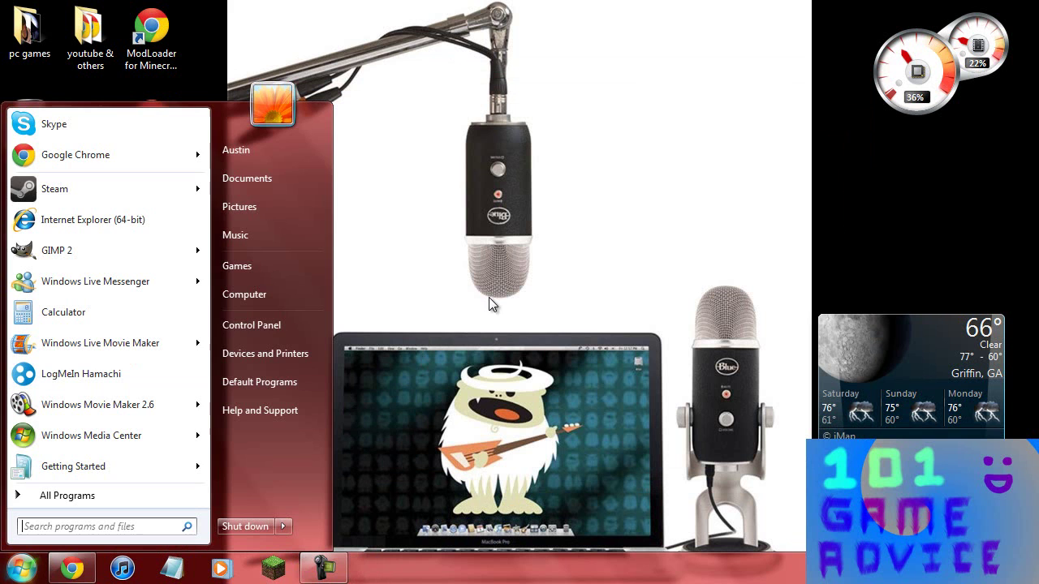
text(%app)
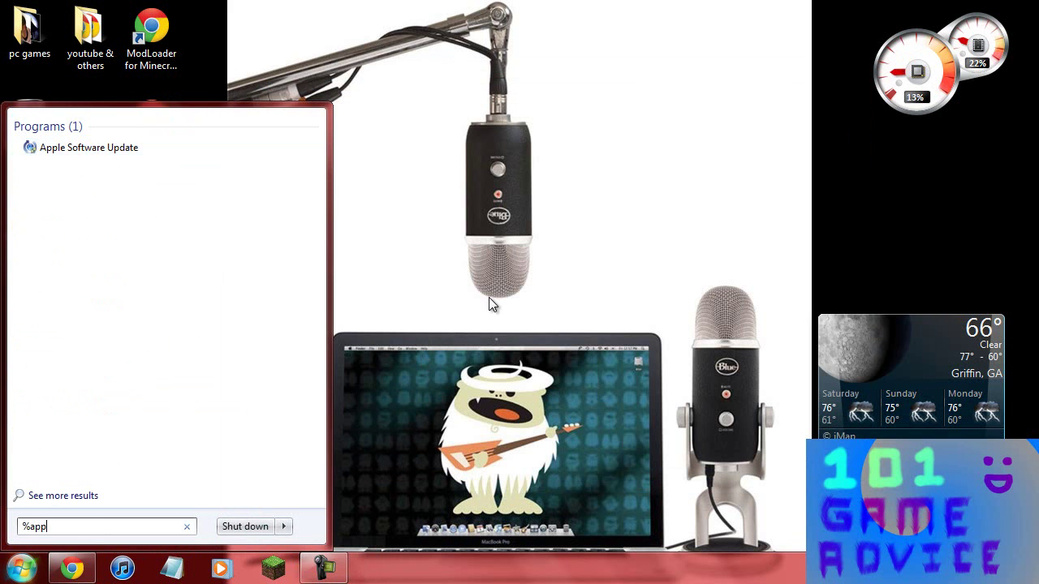
text(data%)
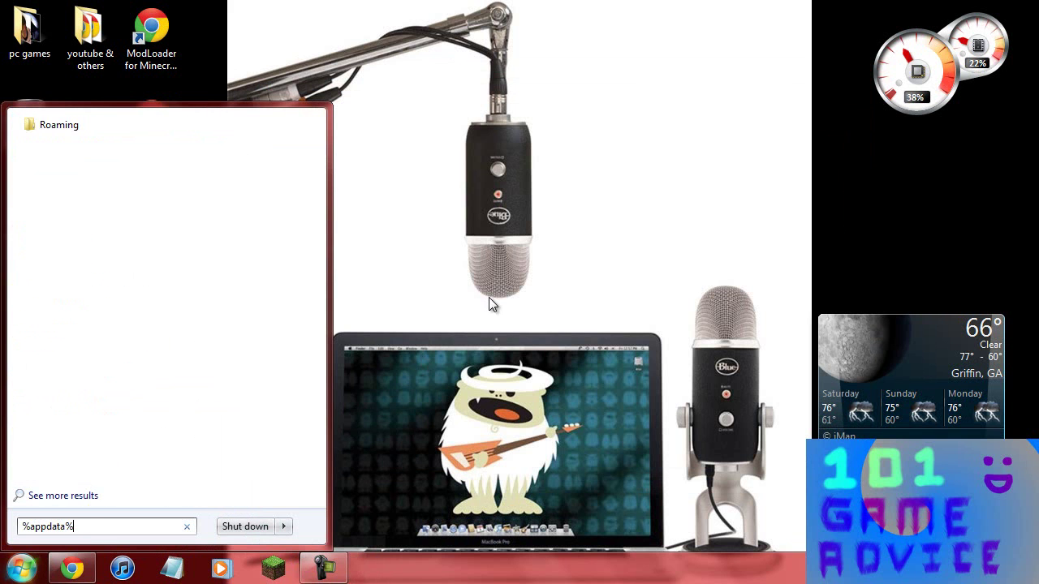
key(Return)
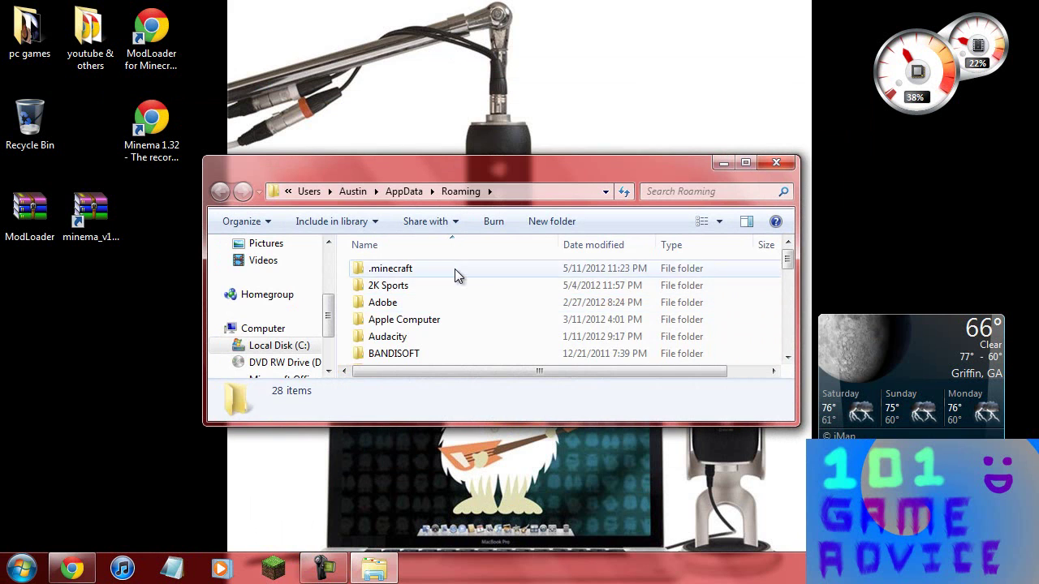
double_click(455, 272)
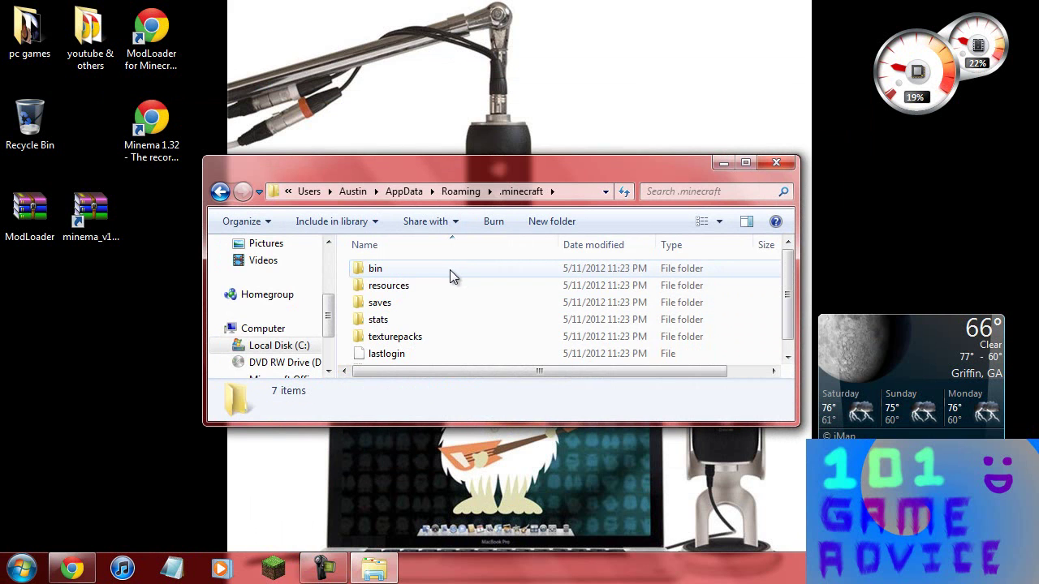
double_click(451, 270)
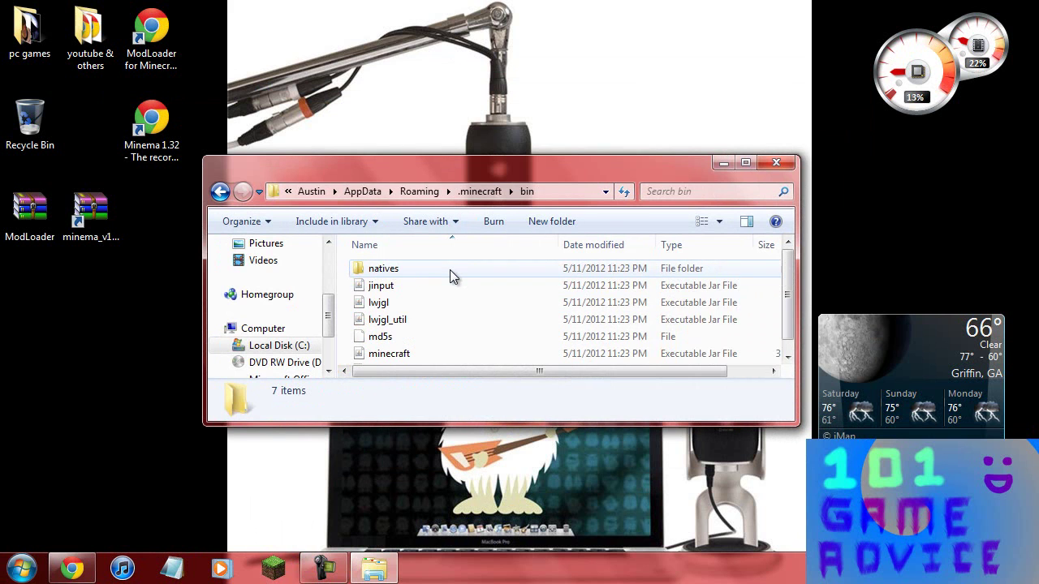
Open the minecraft jar file from bin in WinRAR, dismiss the licence reminder and close the bin folder window.
click(403, 358)
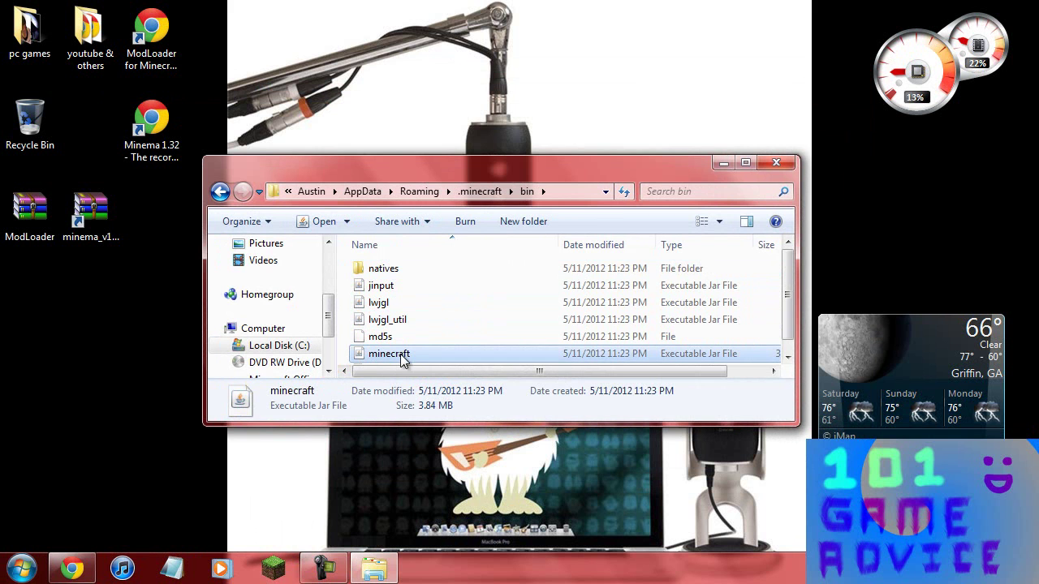
right_click(401, 357)
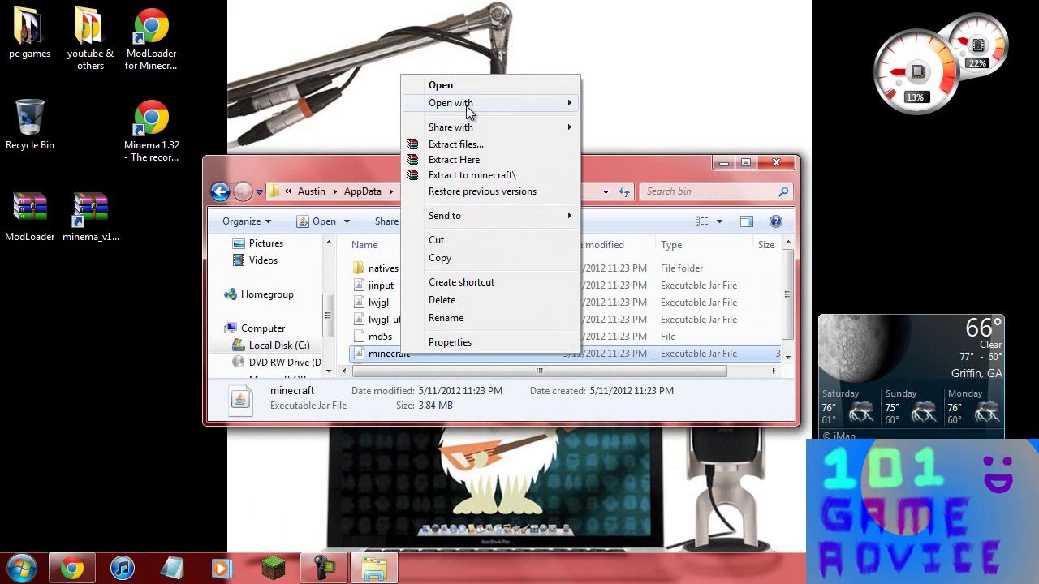
mouse_move(487, 103)
click(630, 118)
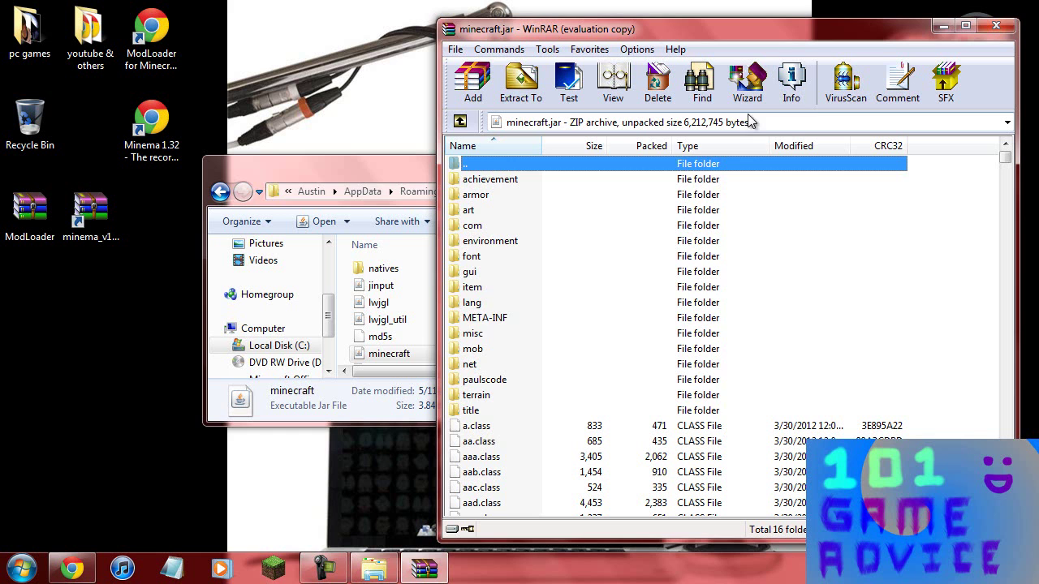
click(317, 169)
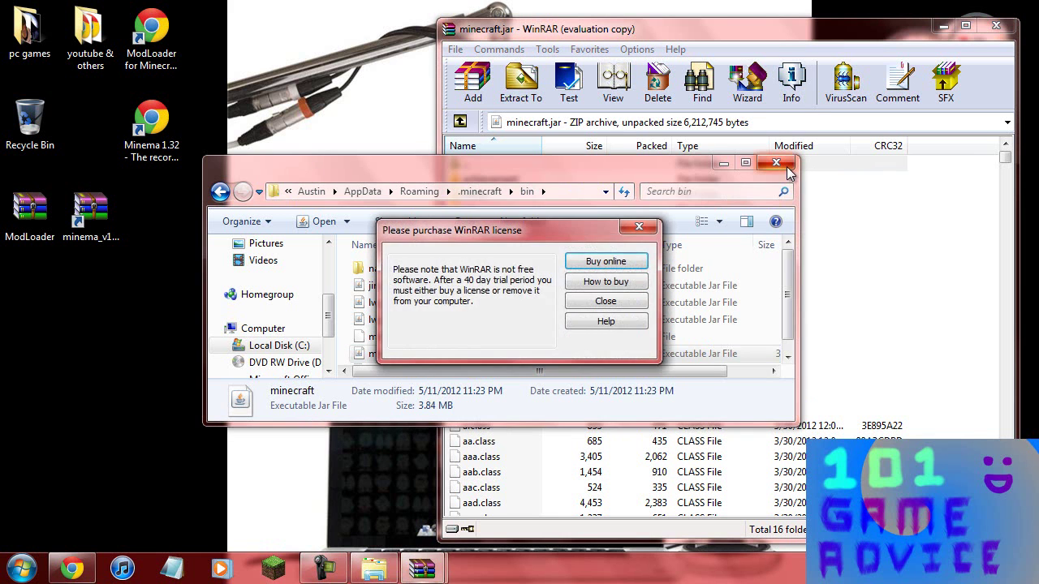
click(656, 217)
click(639, 226)
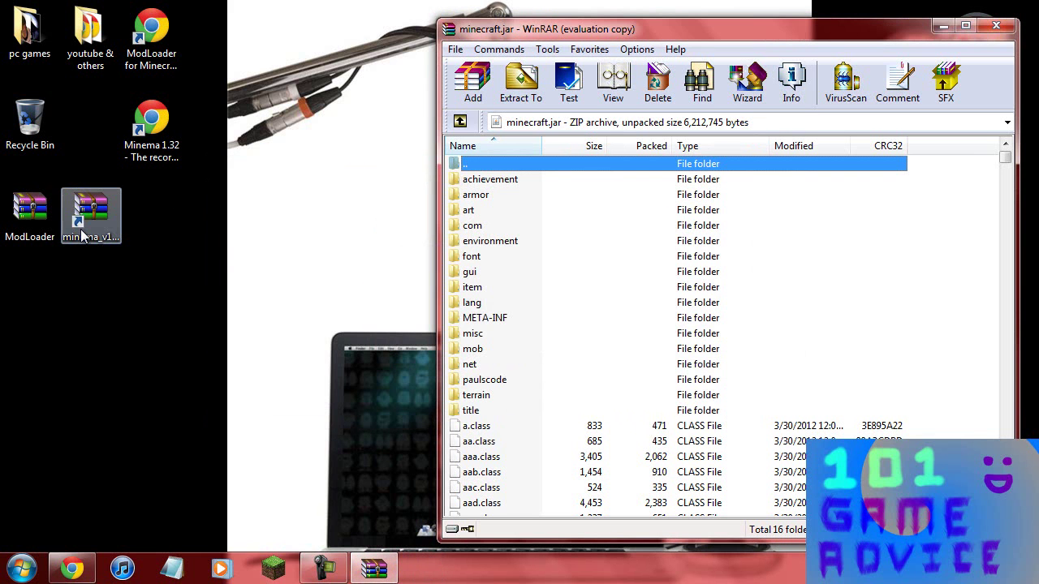
Open the ModLoader archive from the desktop and arrange it side by side with minecraft.jar, dismissing the licence reminder.
double_click(55, 221)
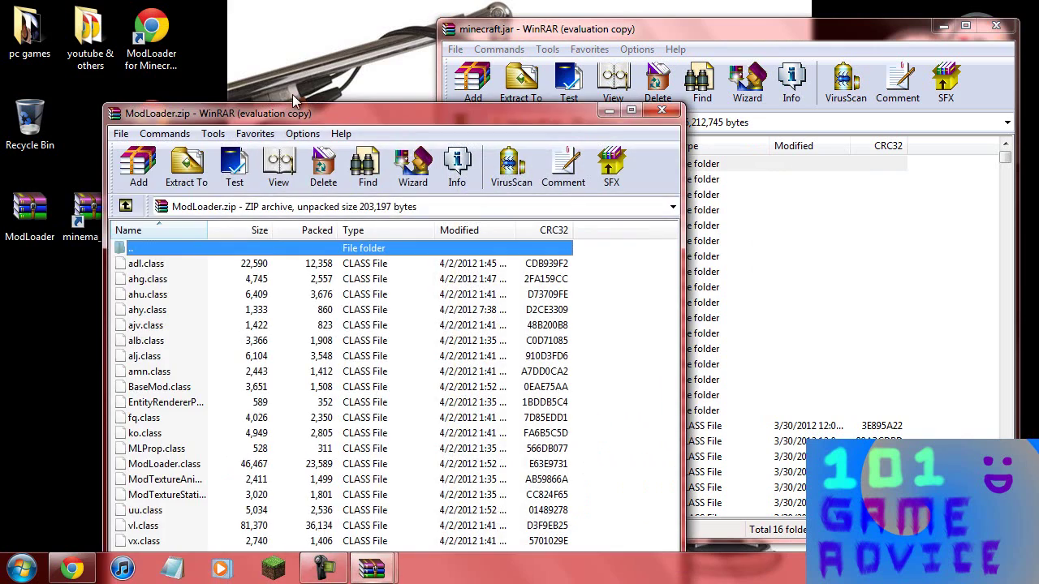
drag(285, 120, 0, 120)
drag(641, 29, 1038, 29)
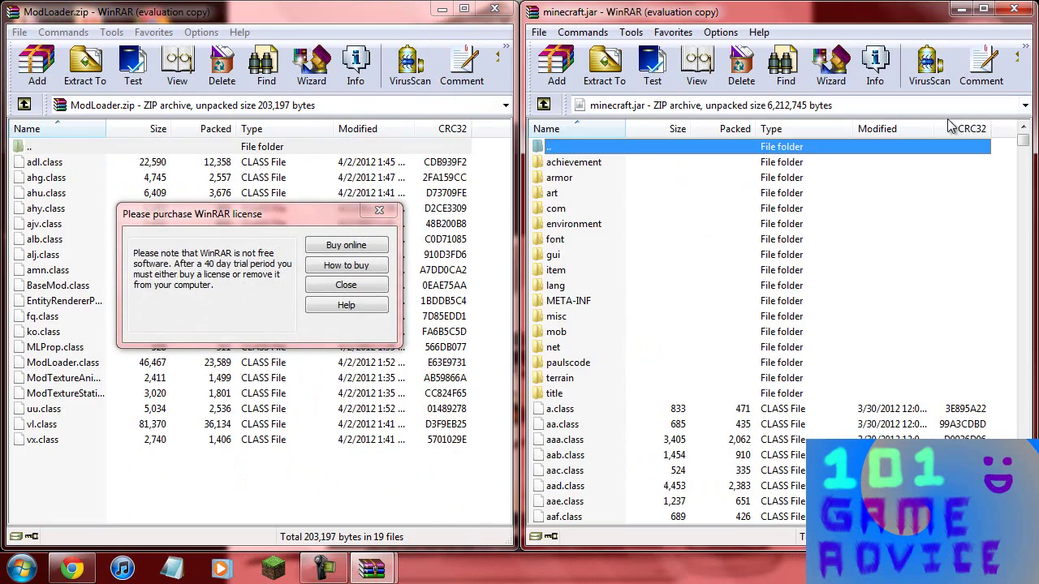
click(379, 210)
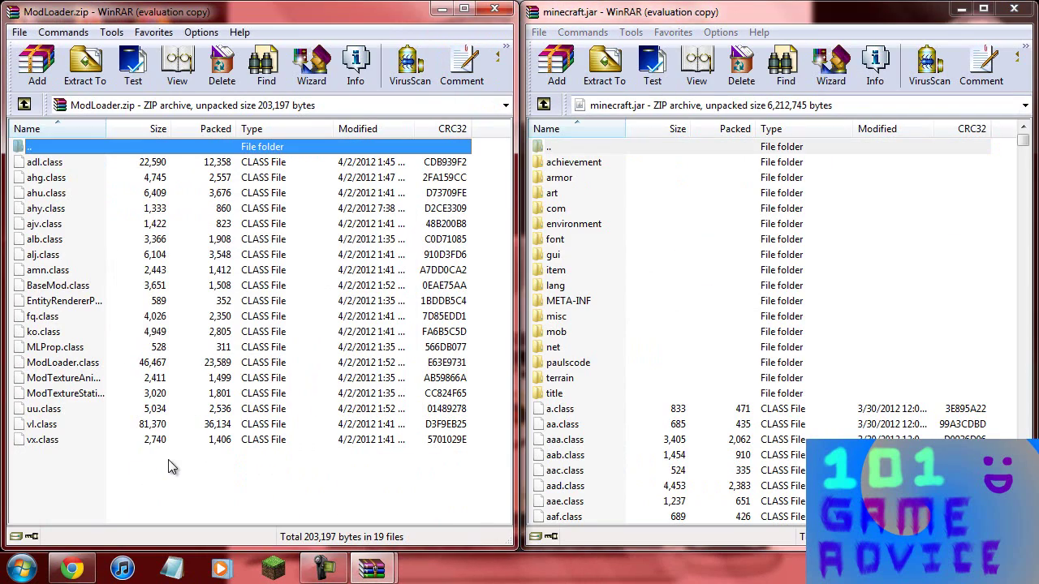
Add all class files from ModLoader.zip, adl.class through vx.class, to the root of minecraft.jar.
click(103, 165)
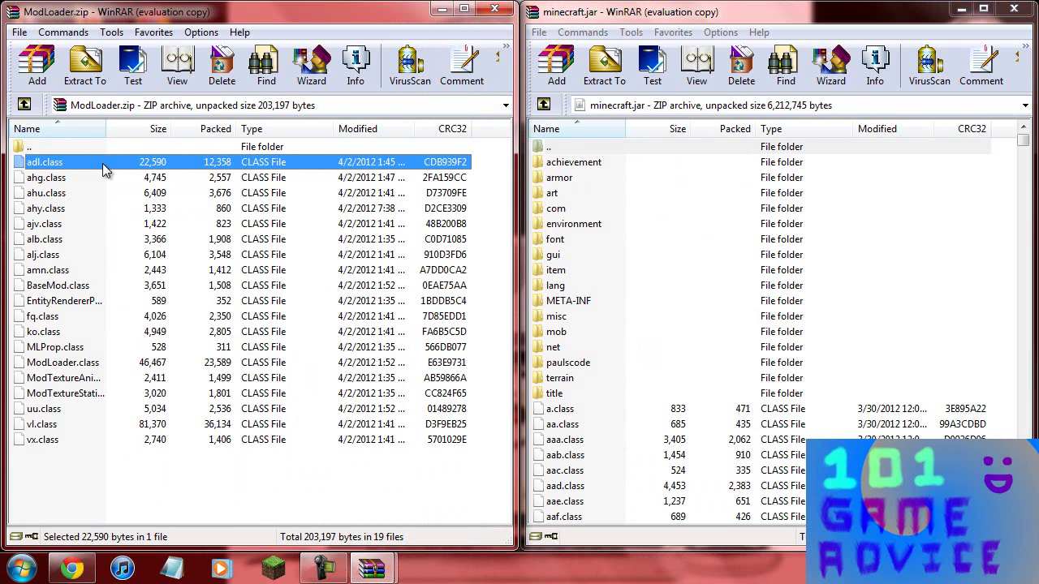
key(shift+Down)
key(shift+Down)
key(shift+Down)
key(shift+Down)
key(shift+Down)
key(shift+Down)
key(shift+Down)
key(shift+Down)
key(shift+Down)
key(shift+Down)
key(shift+Down)
key(shift+Down)
key(shift+Down)
key(shift+Down)
key(shift+Down)
key(shift+Down)
key(shift+Down)
key(shift+Down)
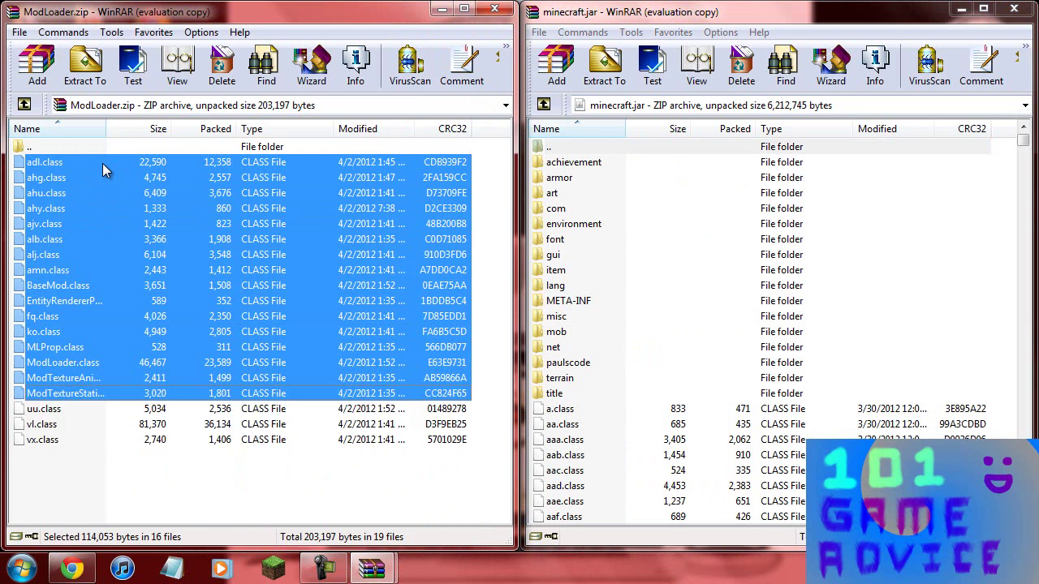
drag(102, 163, 617, 239)
click(784, 418)
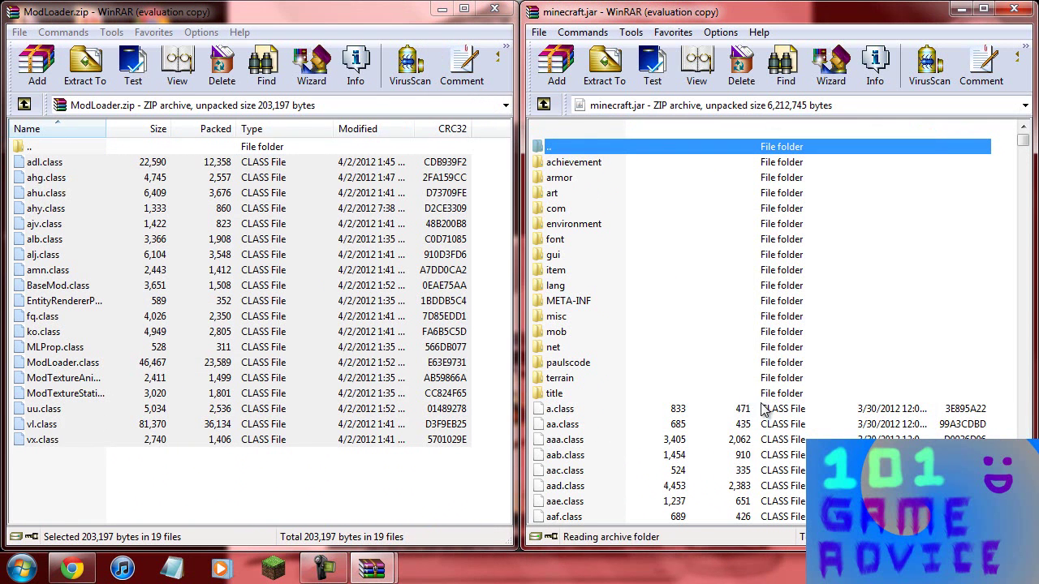
Delete the META-INF folder from minecraft.jar and close both archives.
click(586, 304)
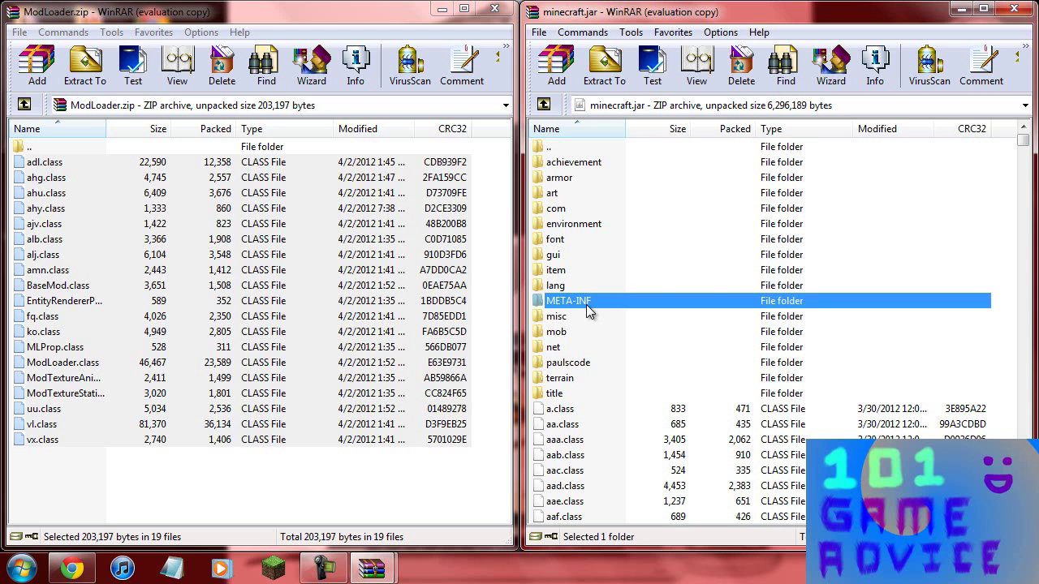
right_click(586, 304)
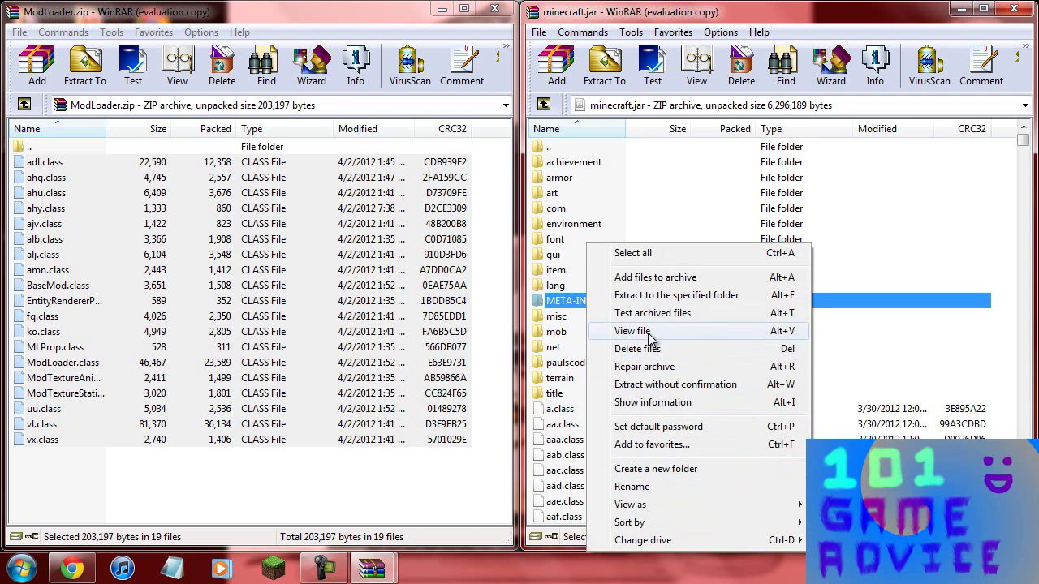
click(638, 350)
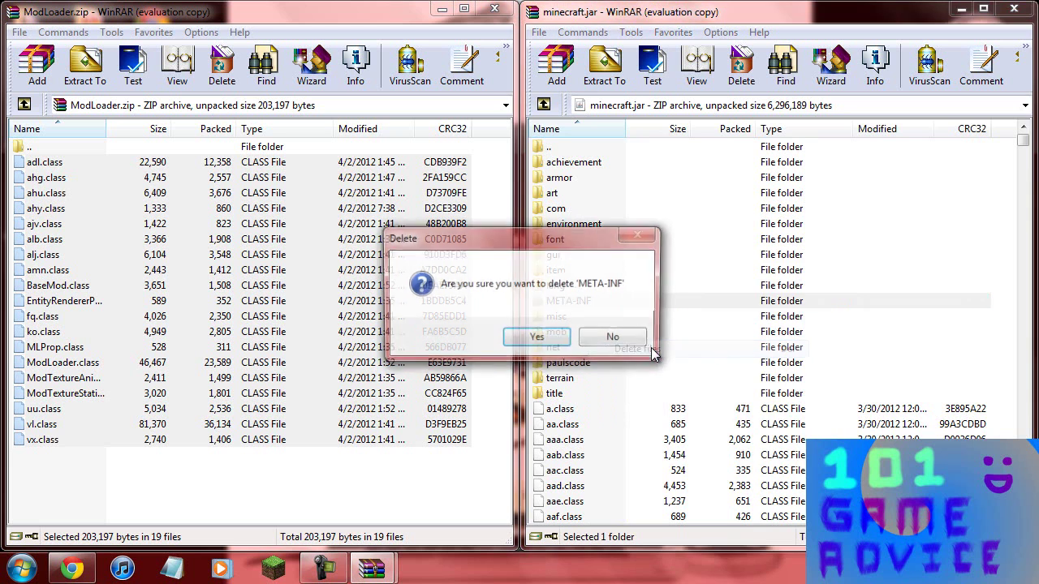
click(540, 338)
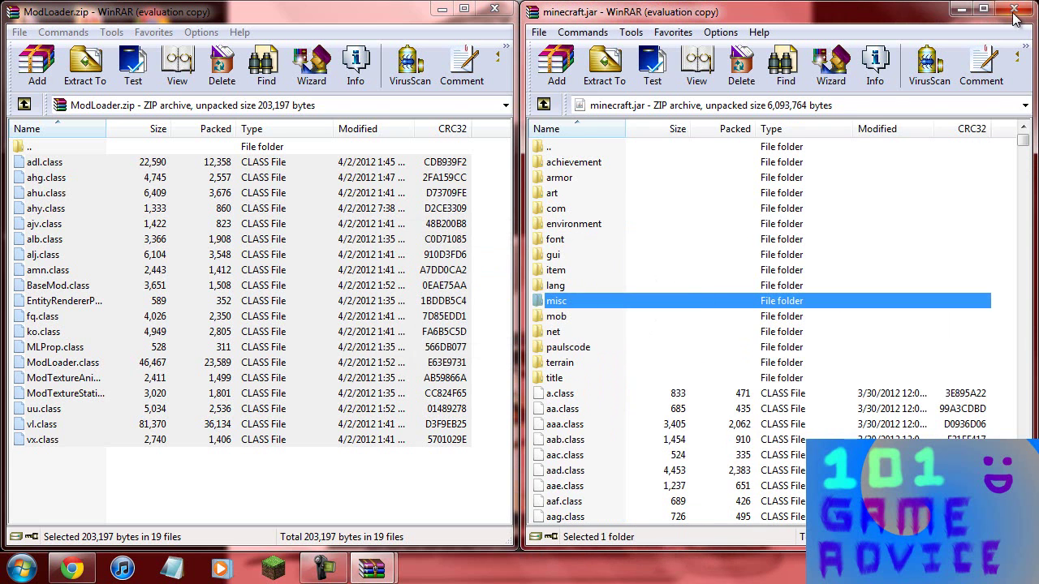
click(1014, 9)
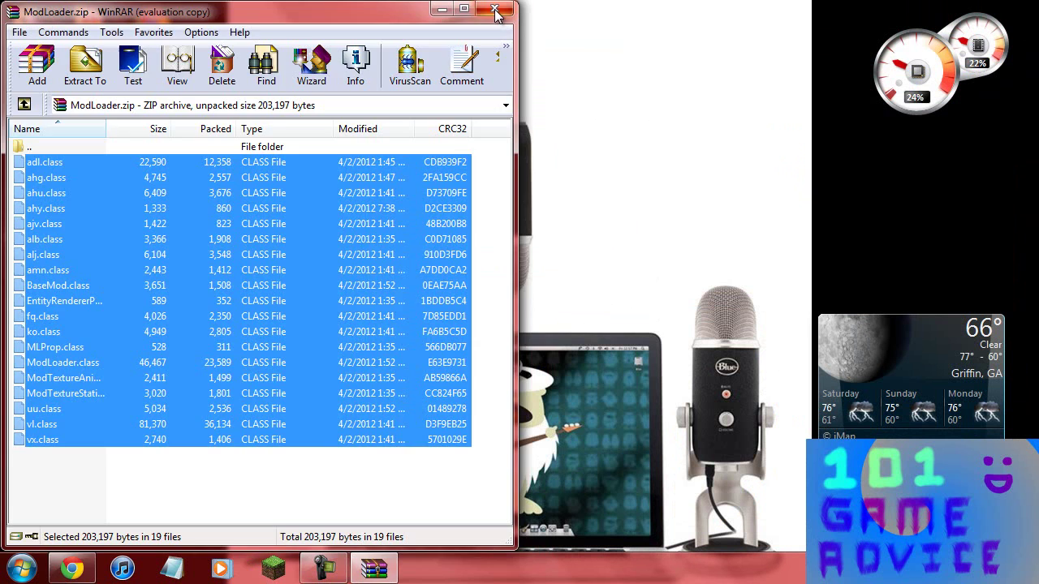
click(495, 11)
Open the .minecraft folder by way of %appdata%, docked to one half of the screen, and select its bin folder.
key(super)
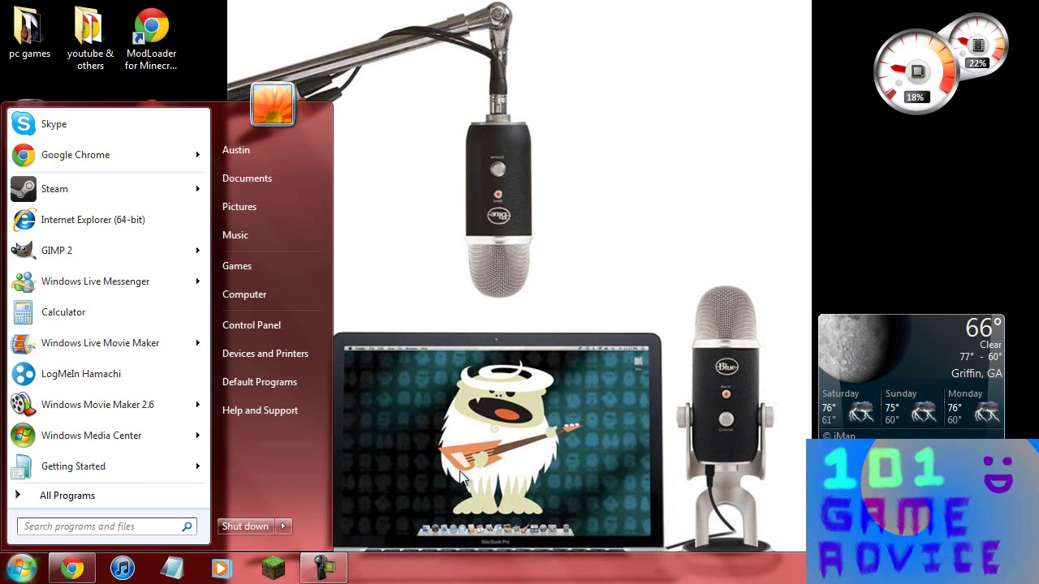
text(%appdata)
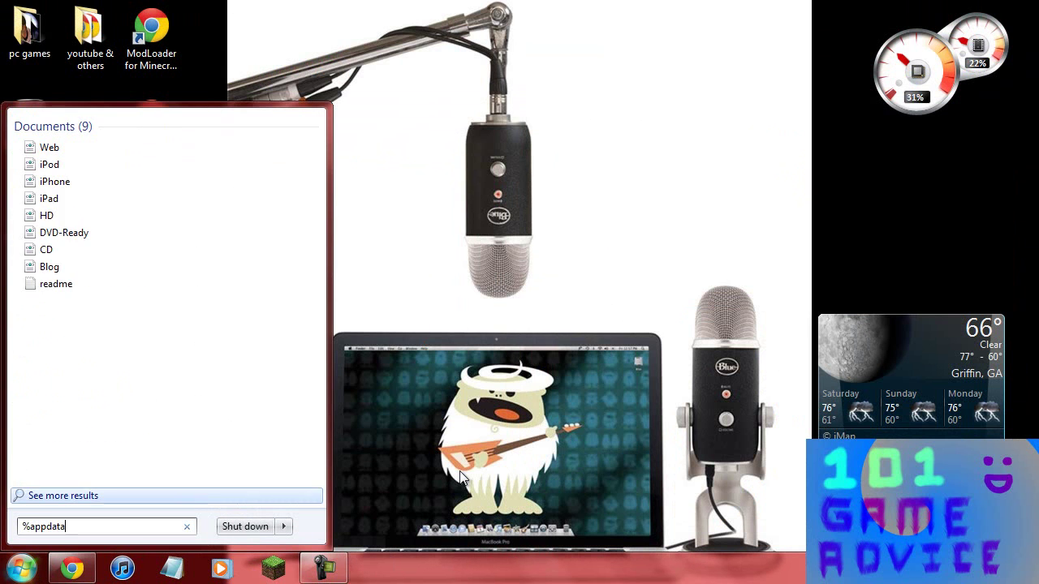
text(%)
key(Return)
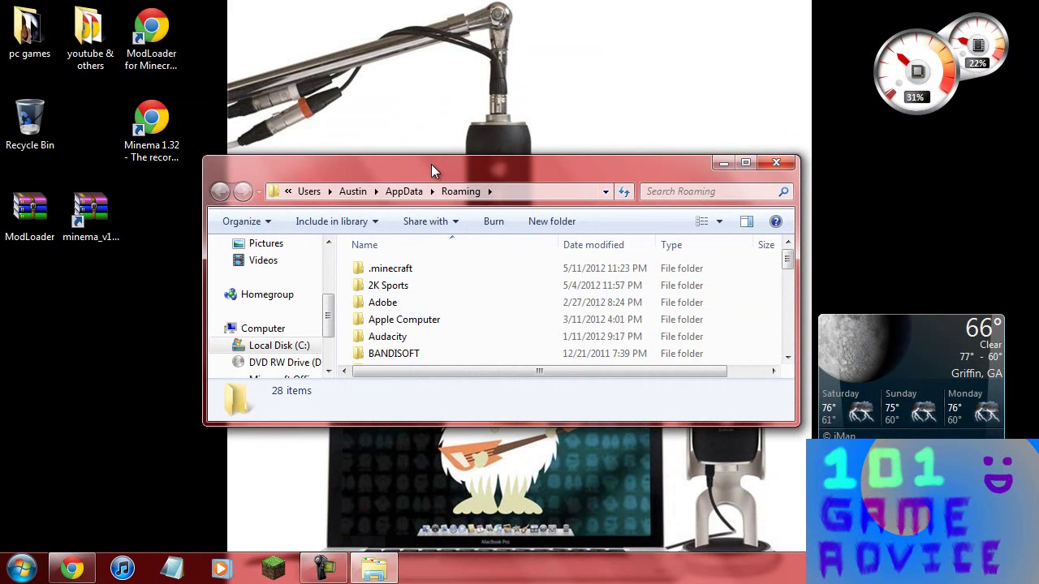
key(super+Right)
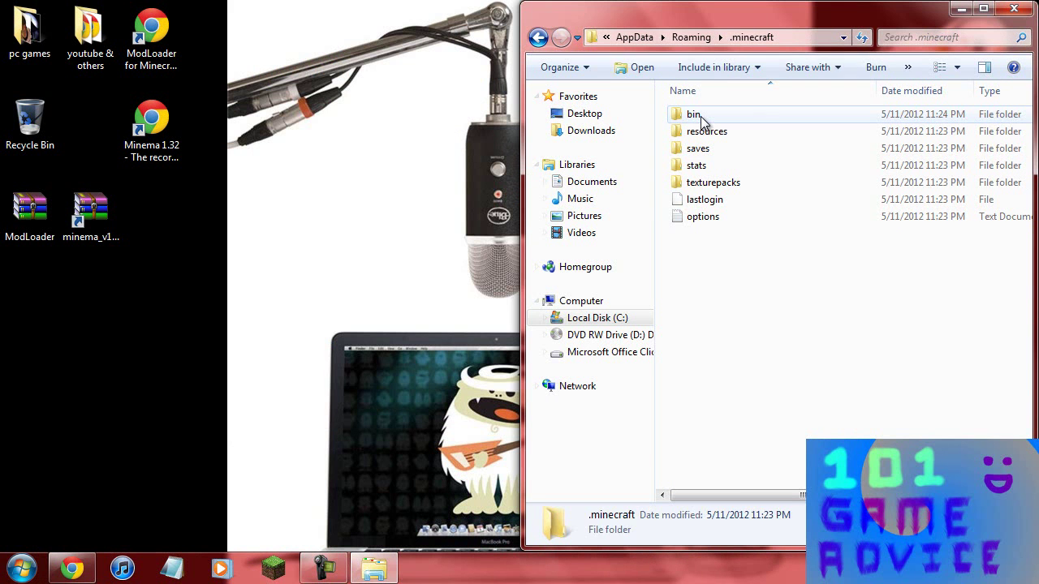
click(693, 118)
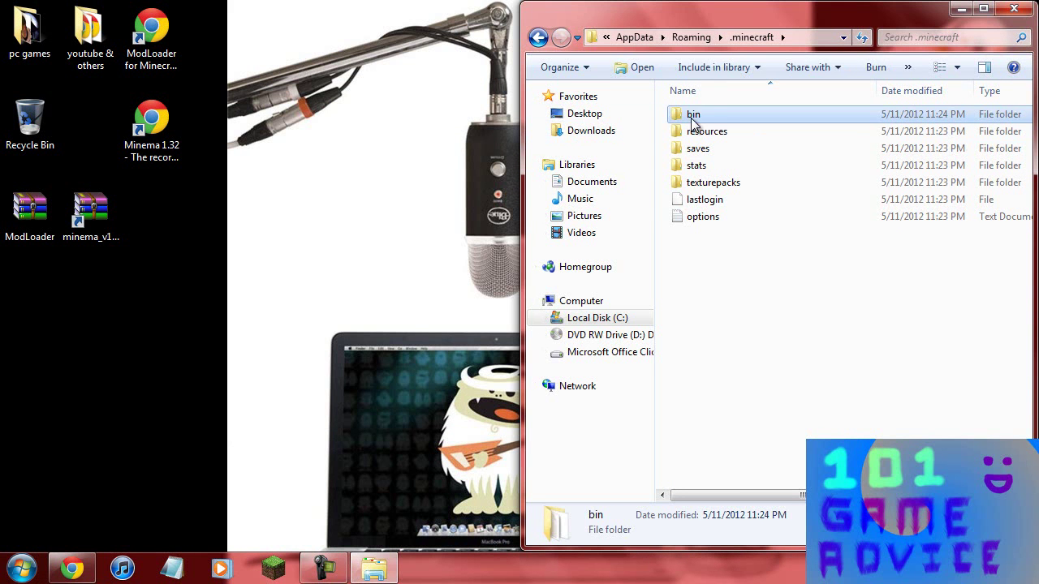
Open the Minema v1.32 bundle archive from the desktop beside the .minecraft folder and dismiss the licence reminder.
double_click(85, 217)
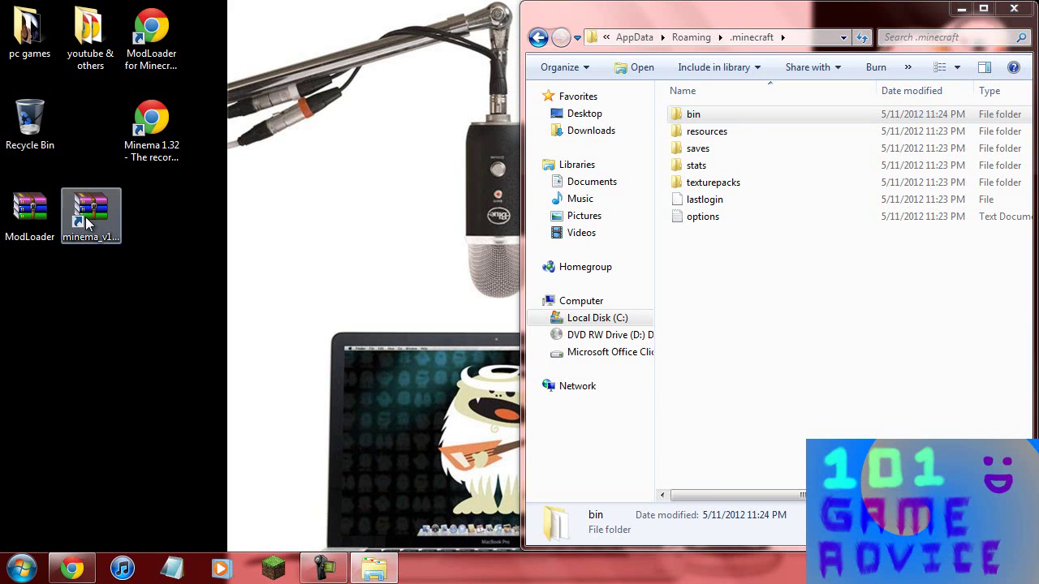
drag(341, 39, 0, 119)
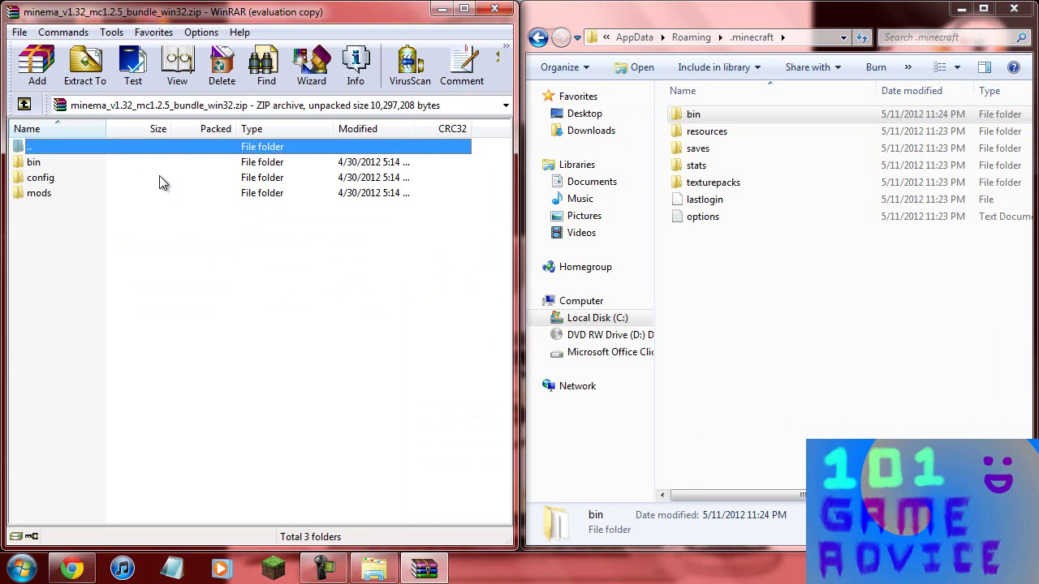
click(377, 208)
Copy x264.exe from the Minema archive's bin folder into the bin folder of .minecraft.
double_click(32, 162)
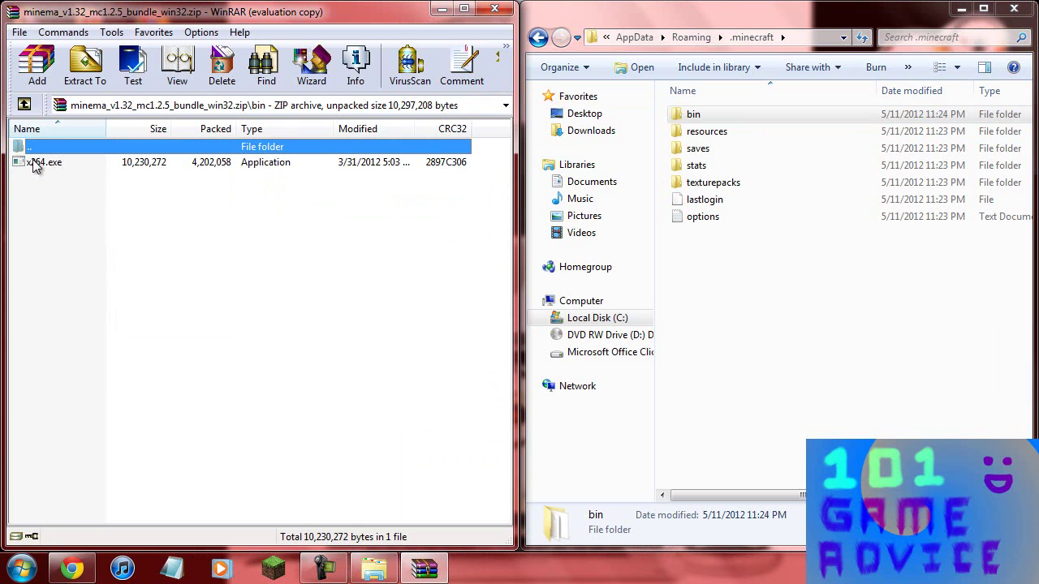
double_click(701, 118)
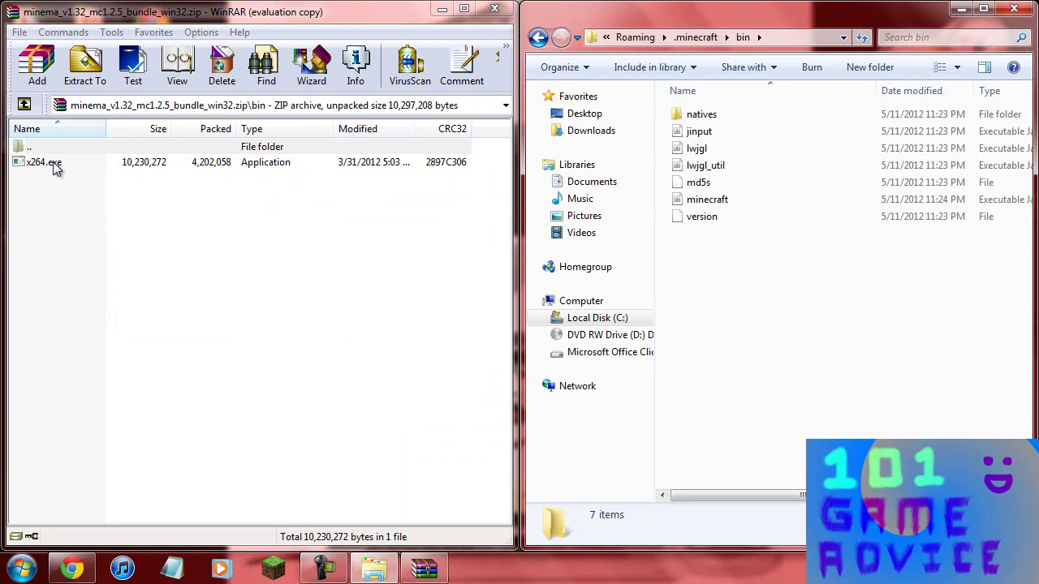
drag(53, 161, 775, 237)
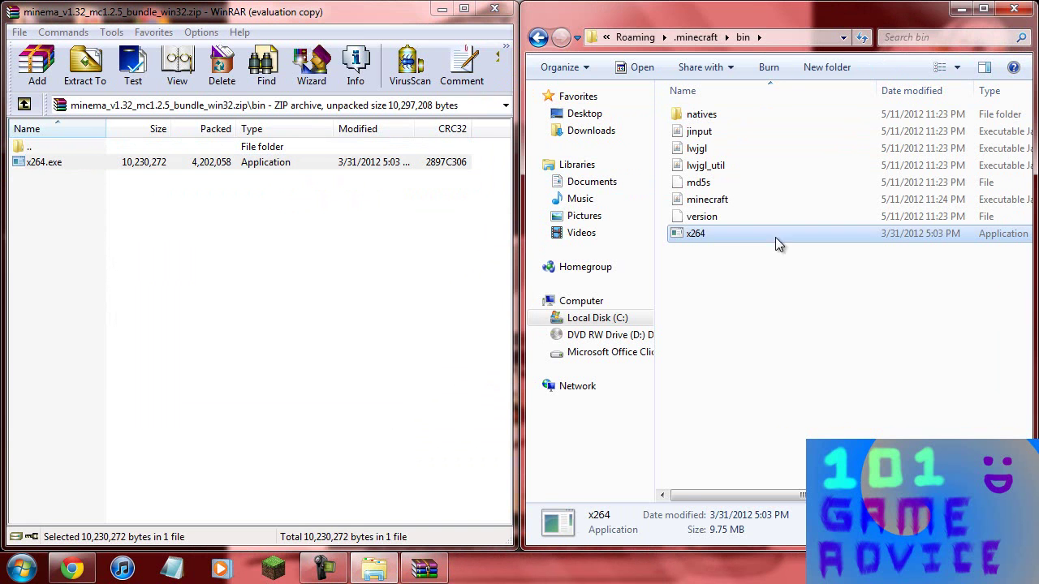
Copy the config and mods folders from the Minema archive's root into .minecraft, and close both windows.
click(537, 38)
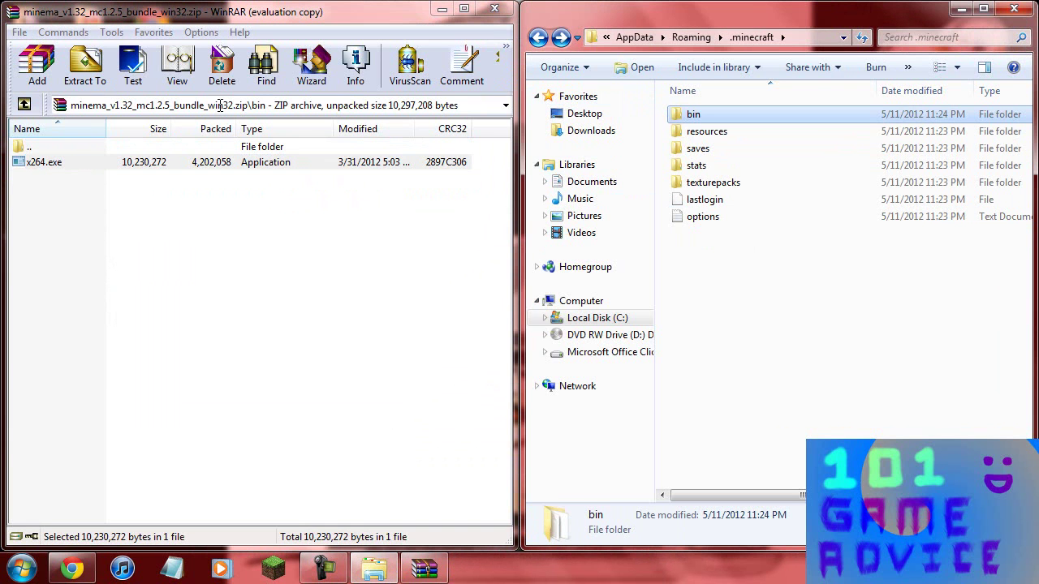
double_click(27, 147)
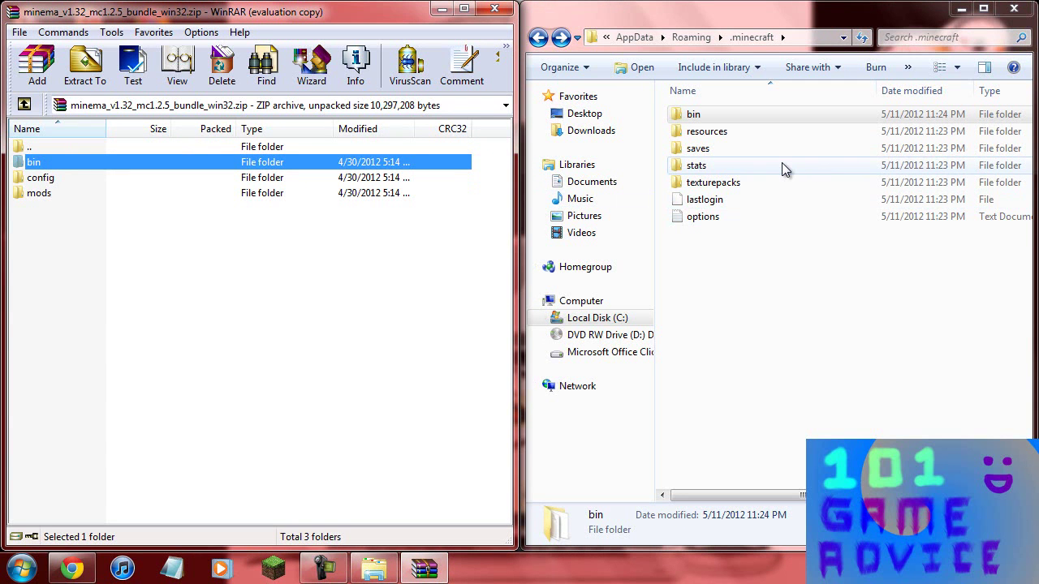
double_click(66, 194)
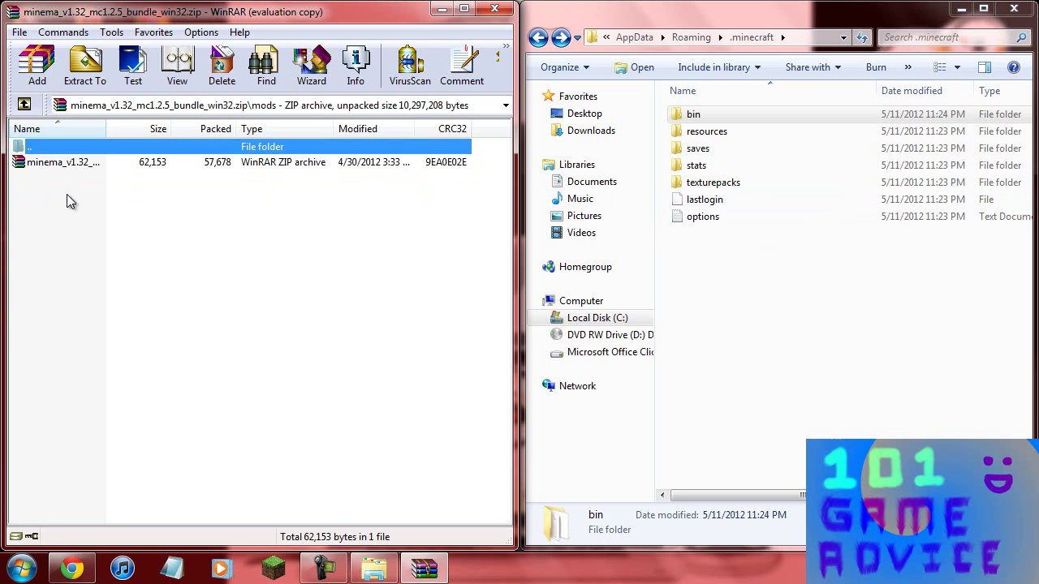
double_click(65, 146)
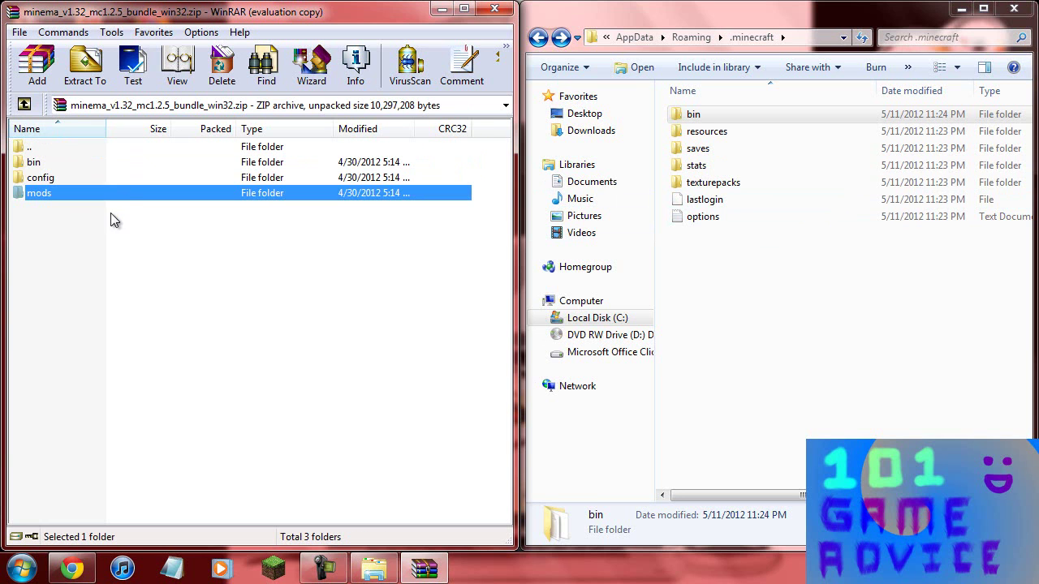
click(62, 184)
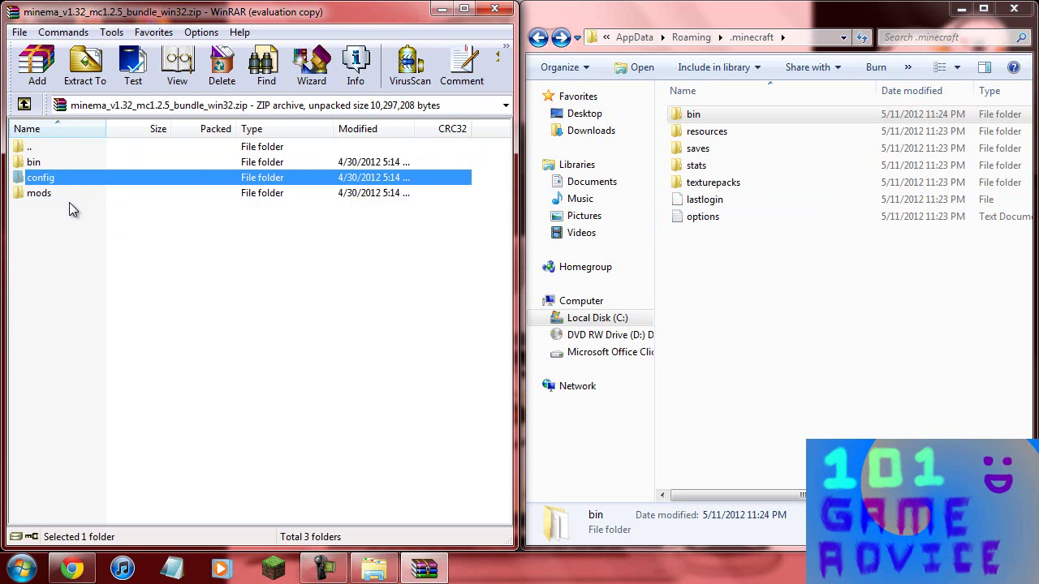
ctrl+click(64, 195)
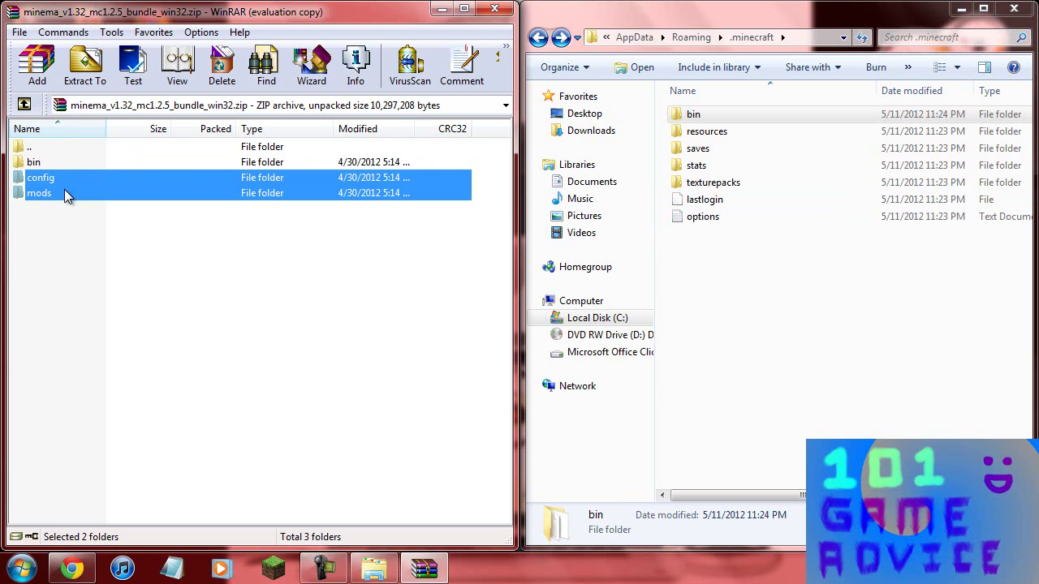
drag(64, 193, 772, 261)
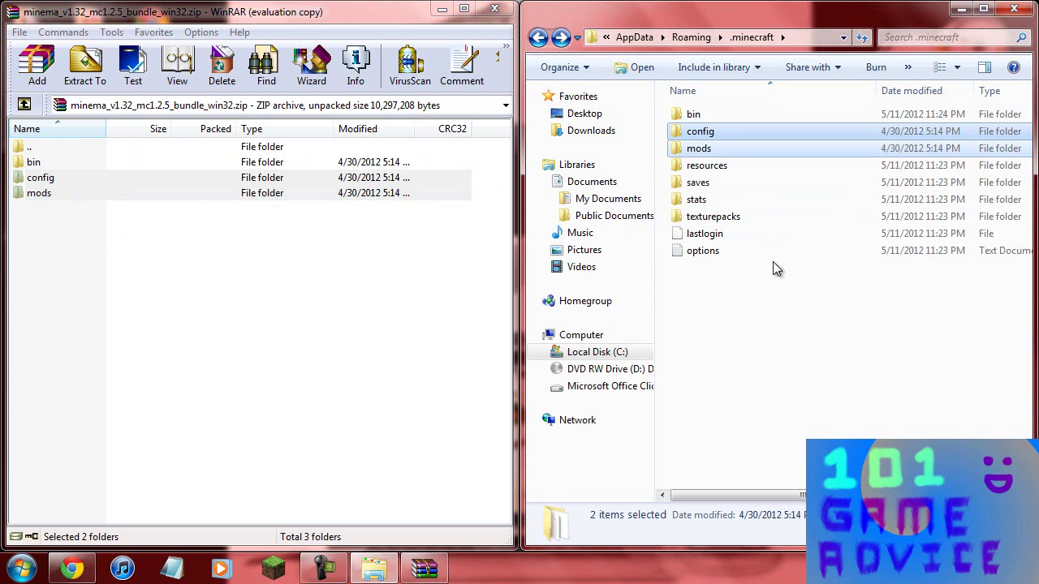
click(497, 10)
click(1014, 8)
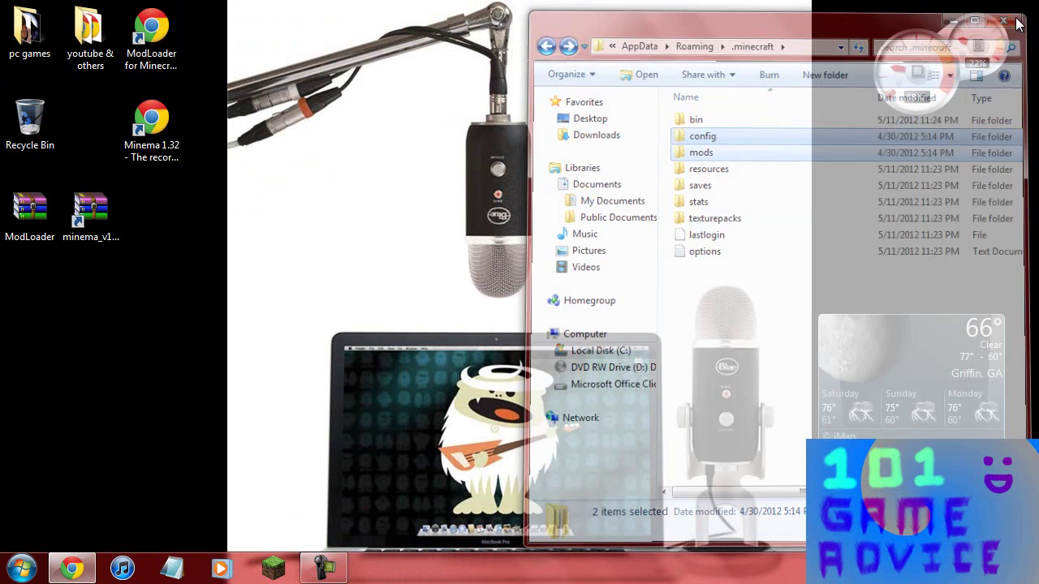